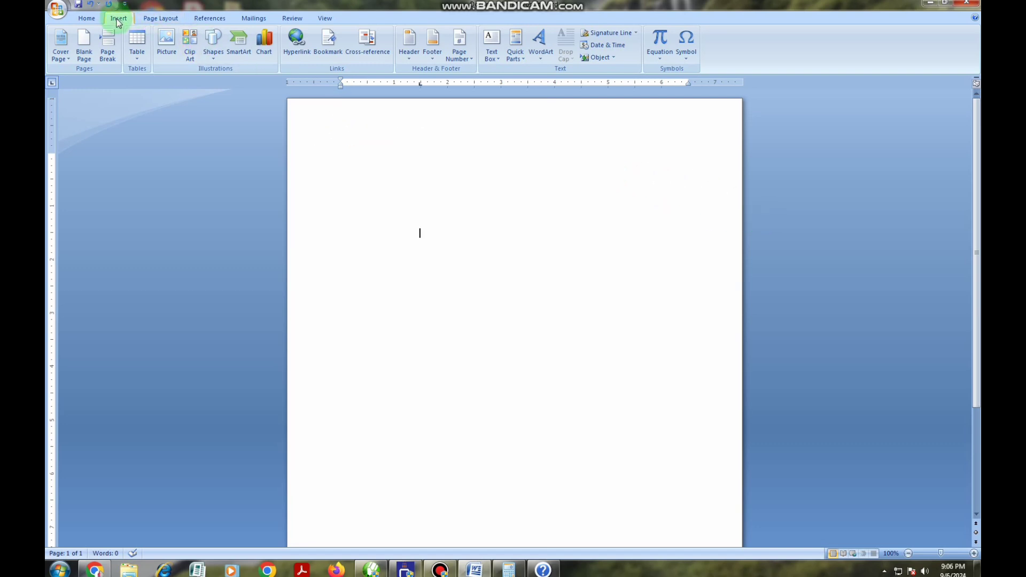
Step: Open the Table dropdown on the Insert tab to show the grid and menu
left_click(139, 63)
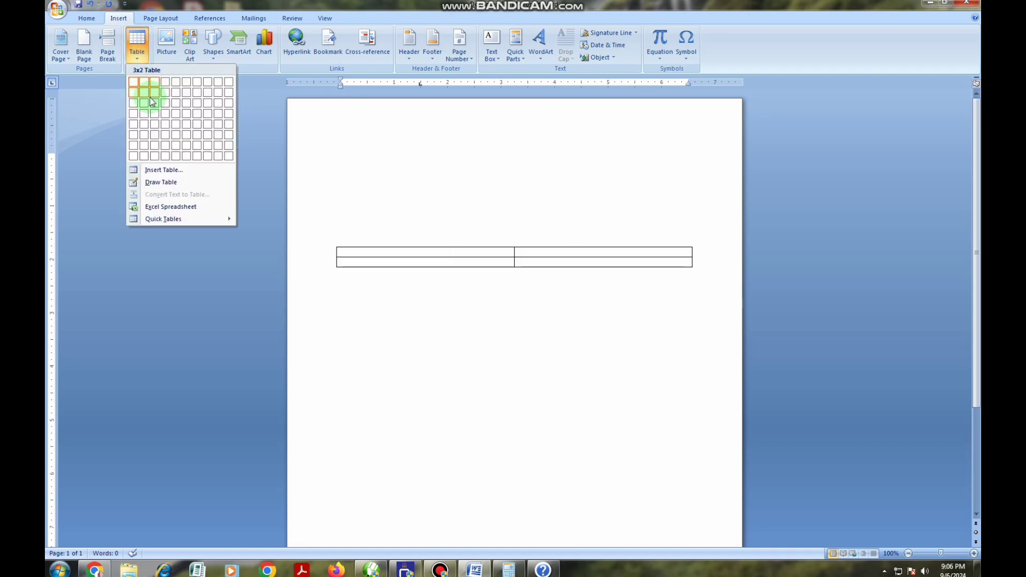
Step: Insert a 3-column by 4-row table from the grid, then undo it
left_click(153, 115)
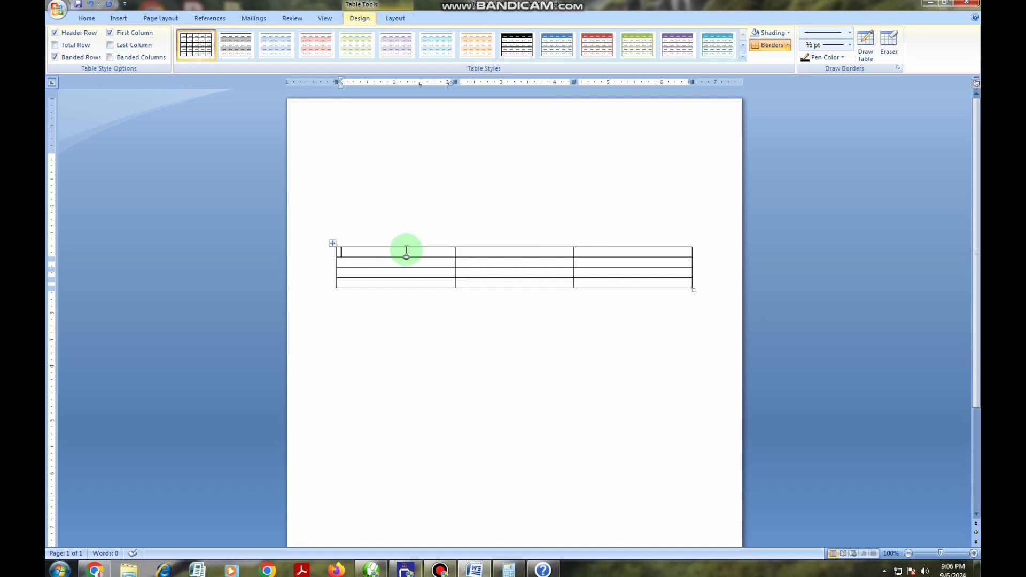
left_click(90, 4)
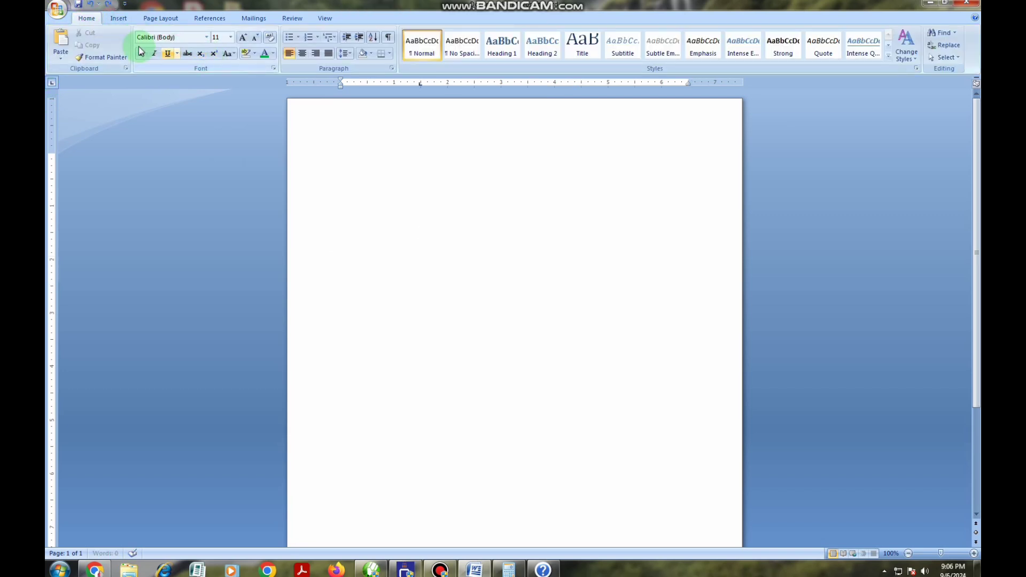
Step: Insert a 4-column, 20-row table through the Insert Table dialog
left_click(119, 19)
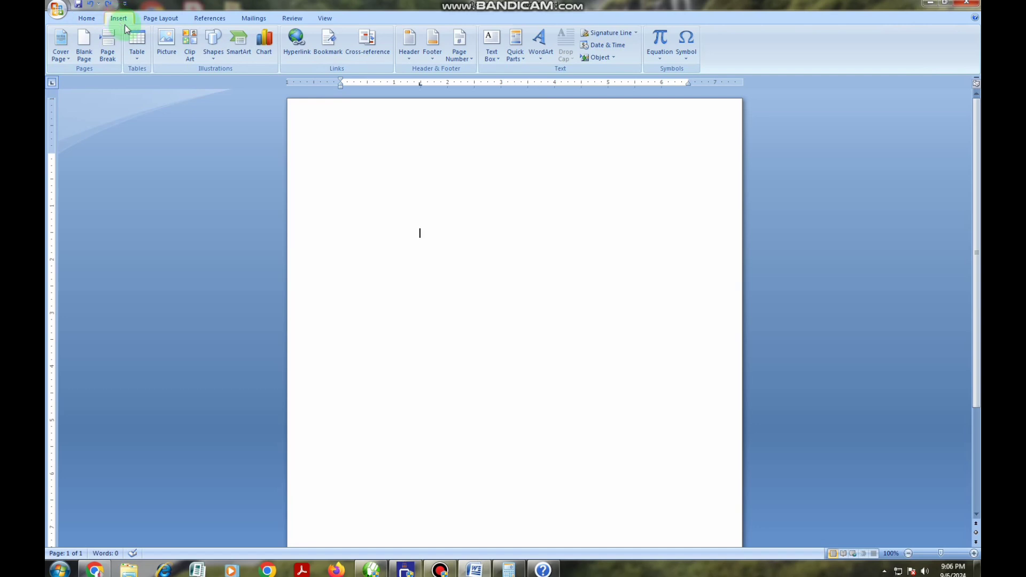
left_click(138, 58)
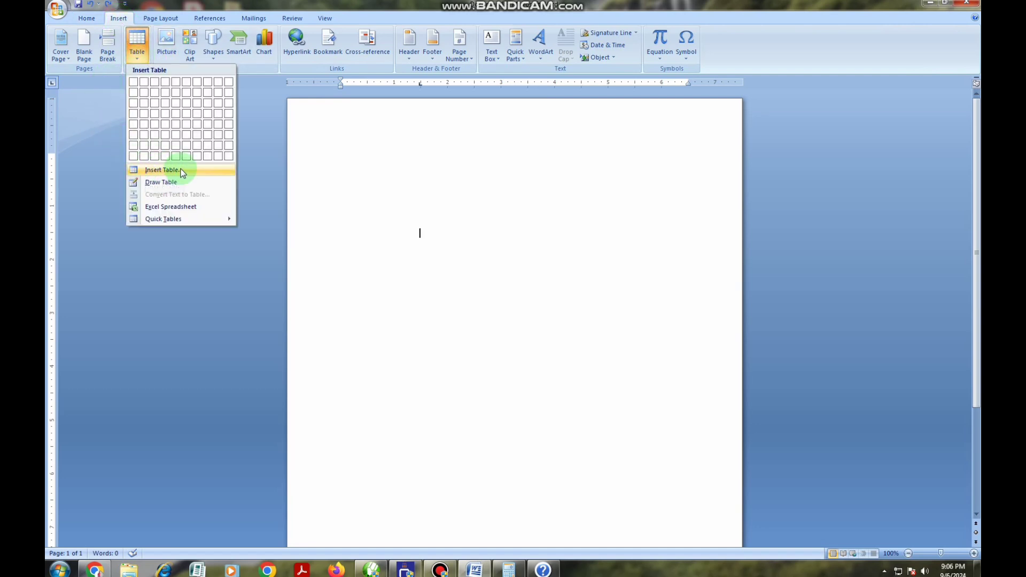
left_click(150, 171)
left_click(406, 321)
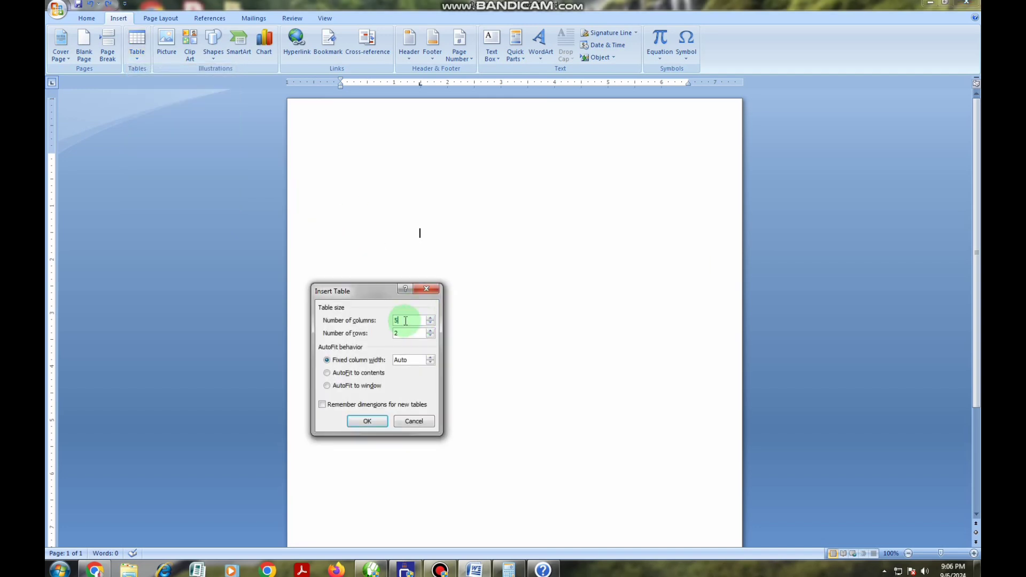
key("BackSpace")
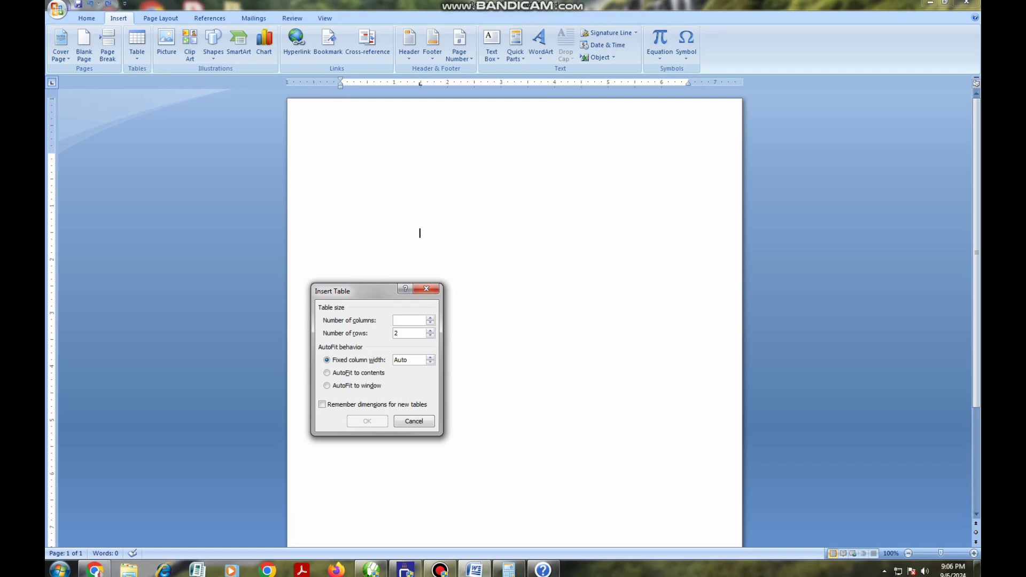
type("4")
left_click(403, 332)
left_click(430, 336)
left_click(368, 422)
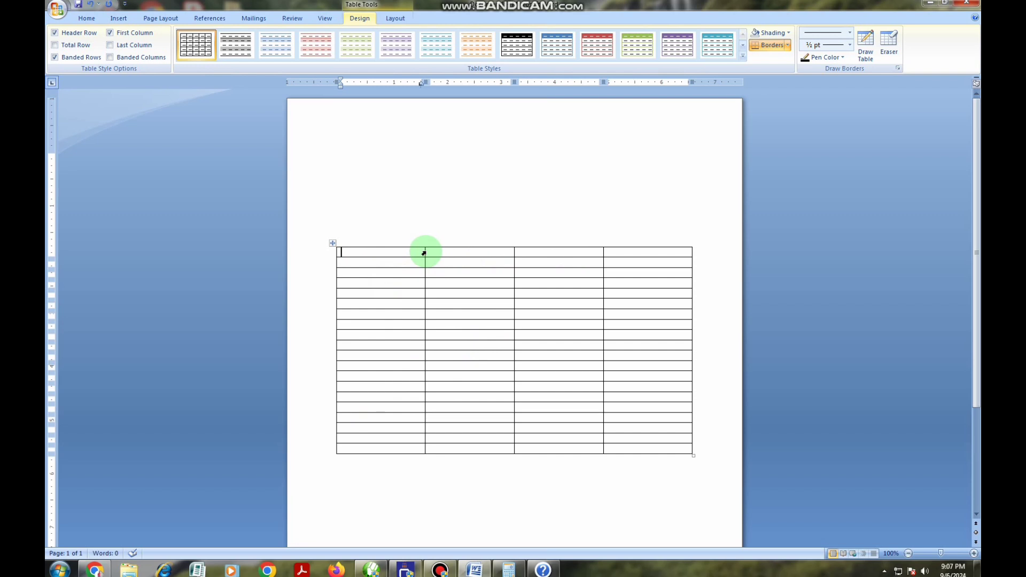
Step: Widen the second column, enter headers no, item, qty, amount, then erase the table borders
left_click_drag(424, 252, 374, 260)
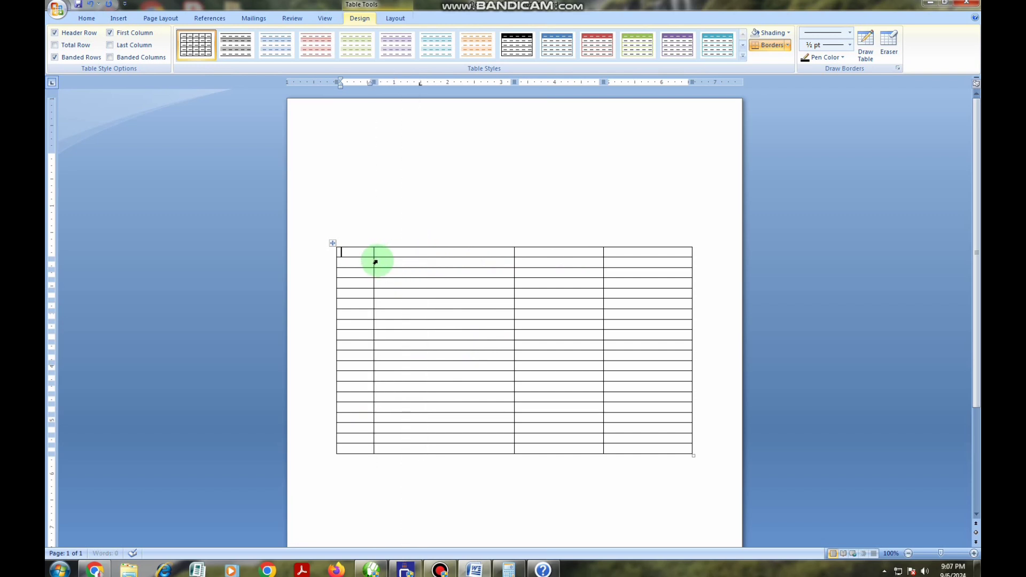
left_click_drag(514, 252, 544, 251)
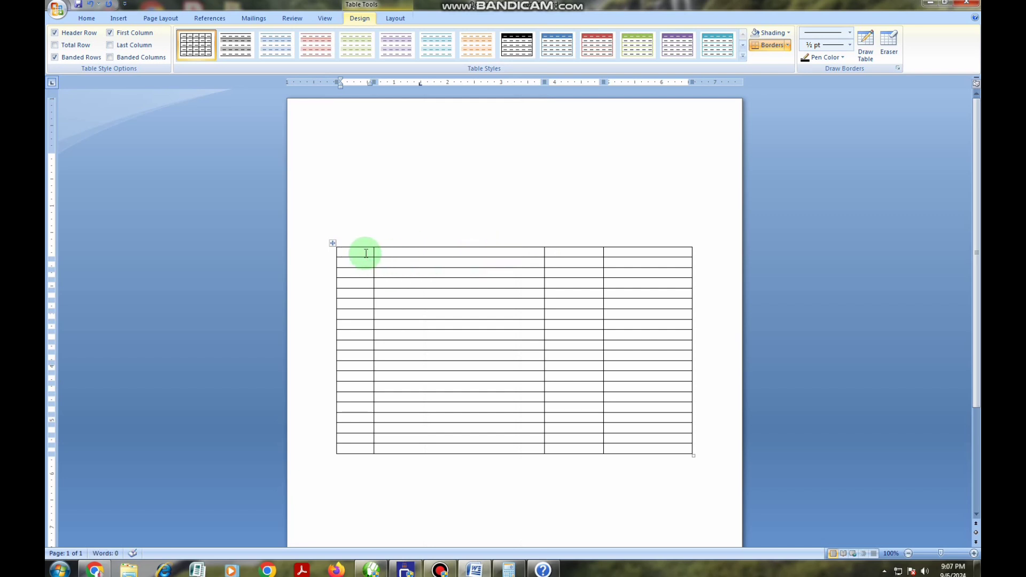
type("no")
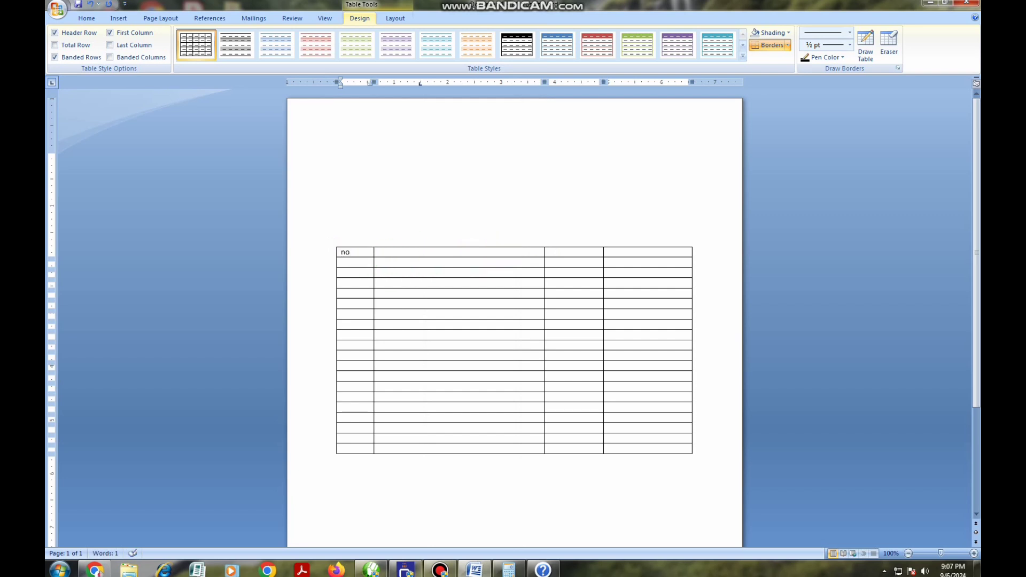
left_click(376, 252)
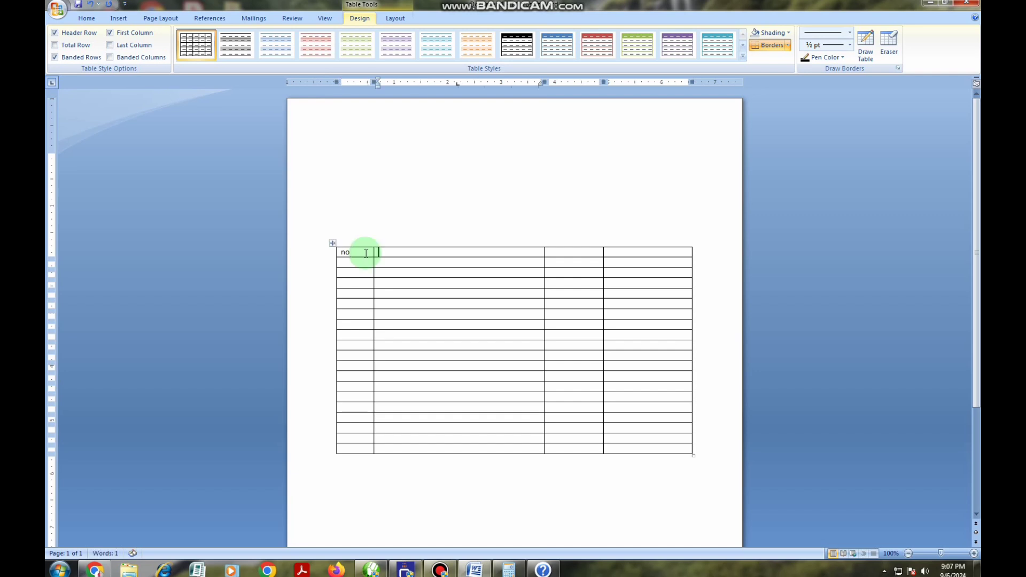
type("items")
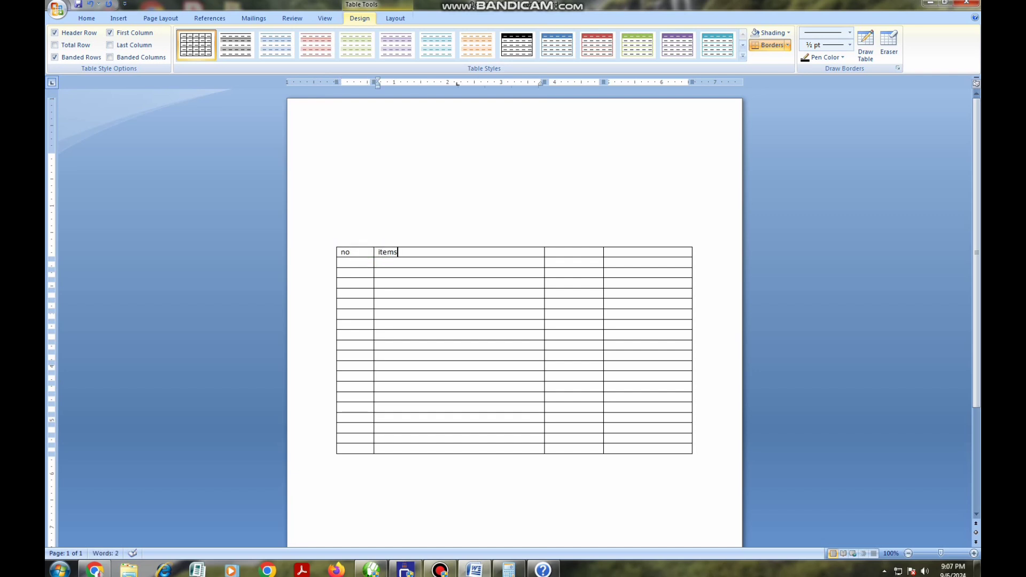
left_click(555, 254)
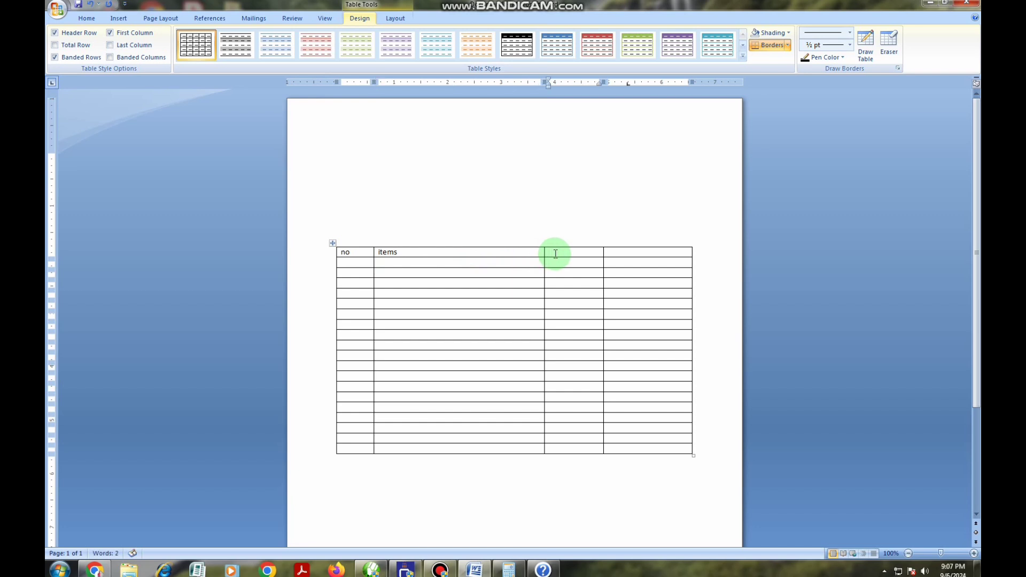
type("q")
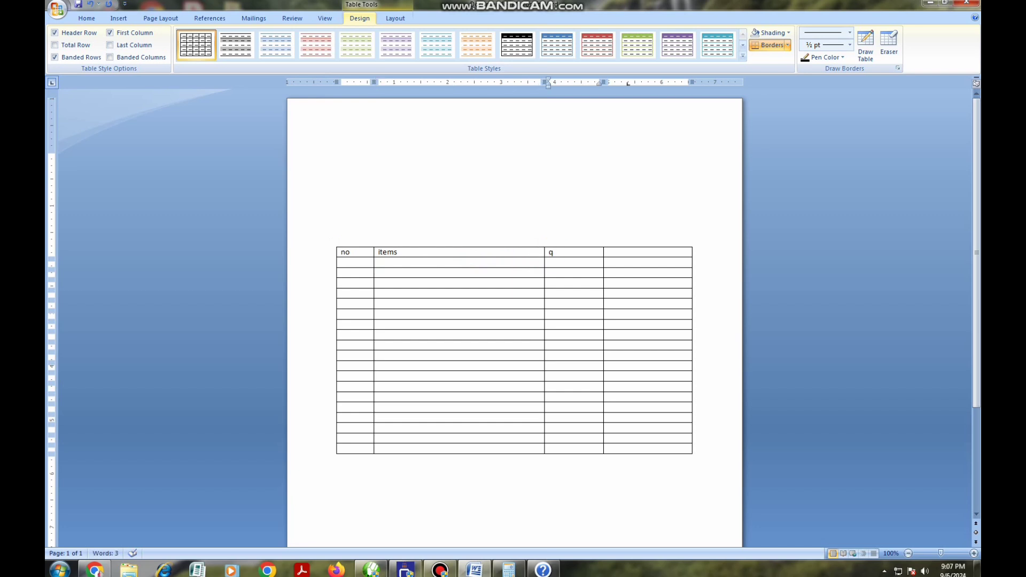
type("ty")
left_click(636, 257)
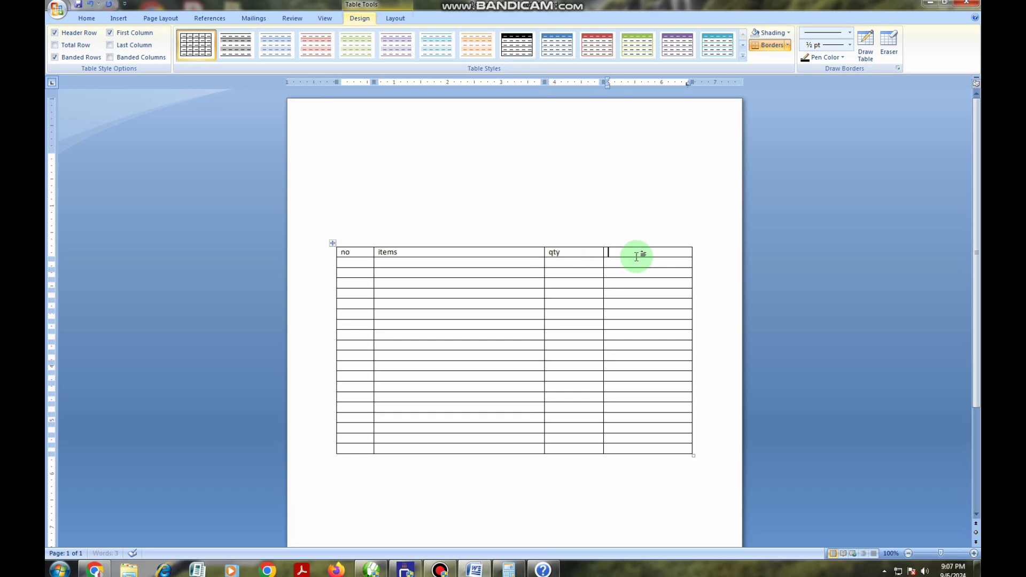
type("amount")
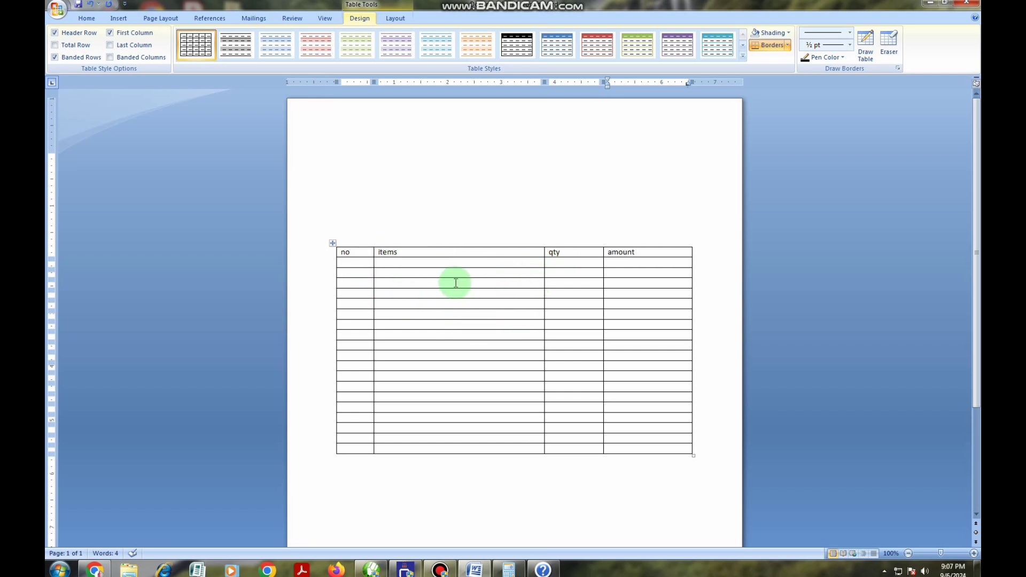
left_click(890, 46)
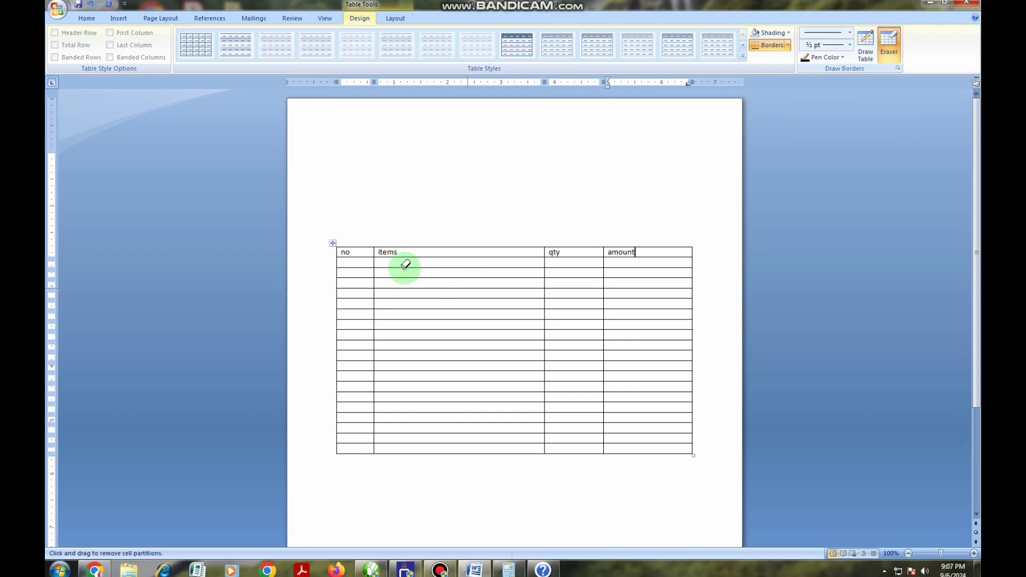
mouse_move(330, 234)
left_mouse_down()
mouse_move(521, 310)
mouse_move(650, 390)
mouse_move(693, 466)
left_mouse_up()
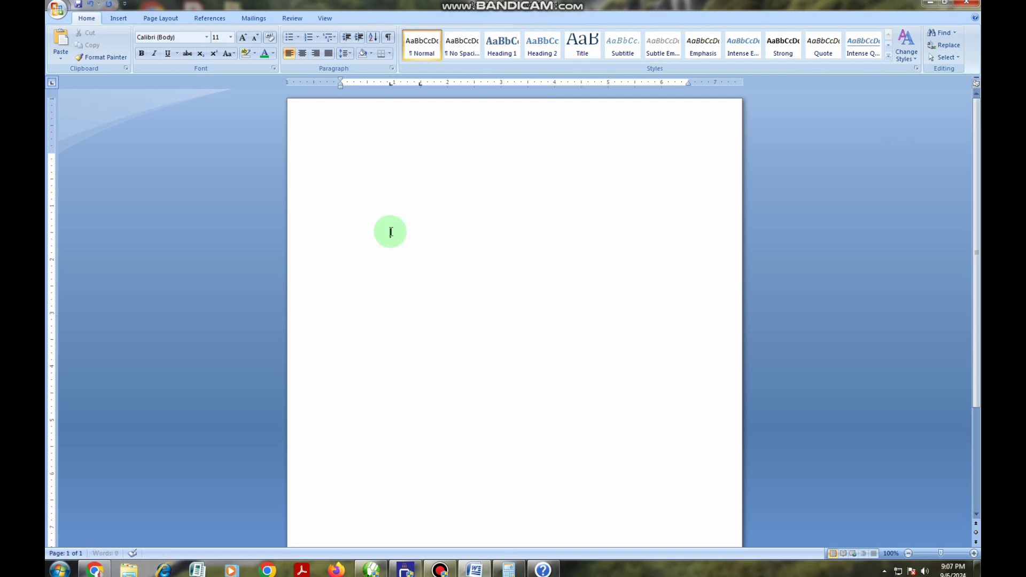
Step: Draw a freehand table outline with Draw Table and divide it into three rows
left_click(119, 18)
left_click(139, 60)
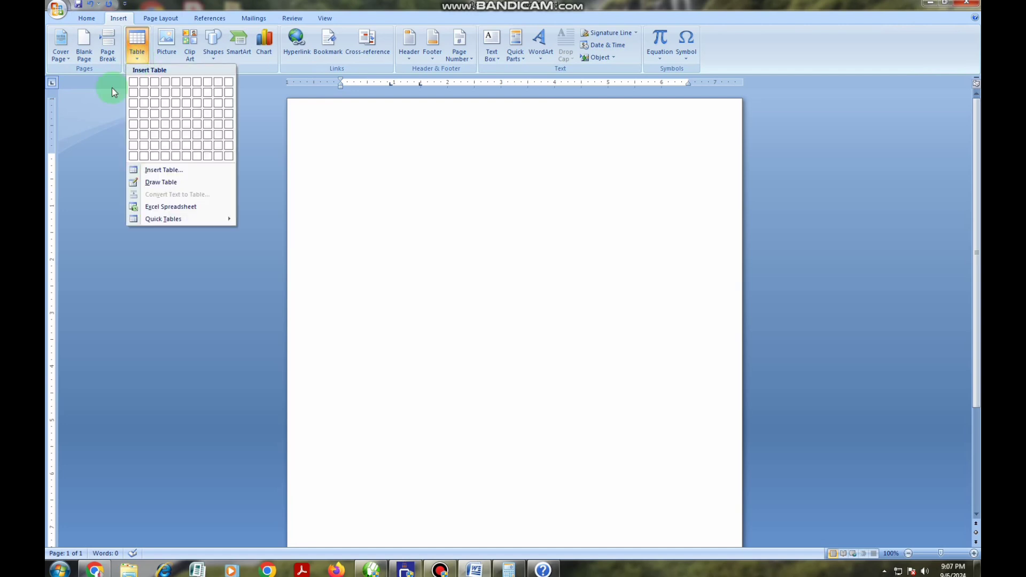
left_click(159, 183)
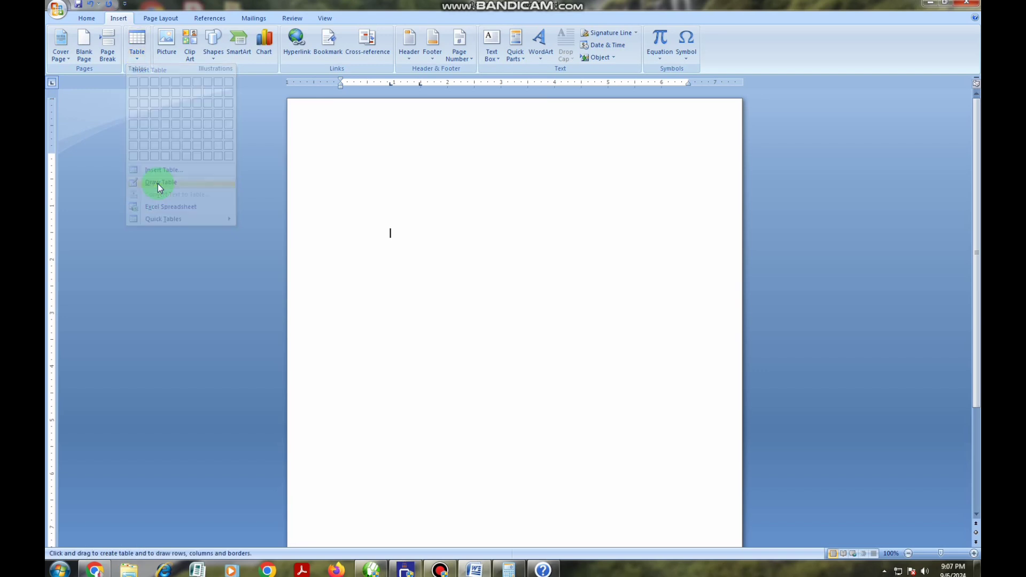
mouse_move(326, 158)
left_mouse_down()
mouse_move(377, 200)
mouse_move(694, 285)
left_mouse_up()
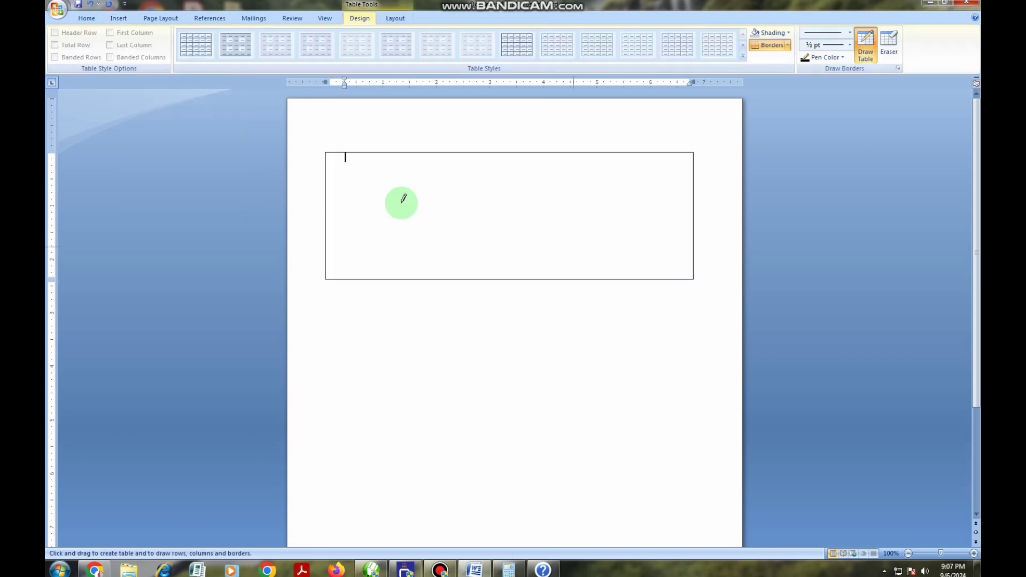
left_click_drag(340, 181, 529, 184)
left_click_drag(329, 222, 507, 228)
Step: Add two column lines, split the right column and top cells, then erase the partitions
left_click_drag(438, 191, 435, 267)
left_click_drag(543, 151, 544, 269)
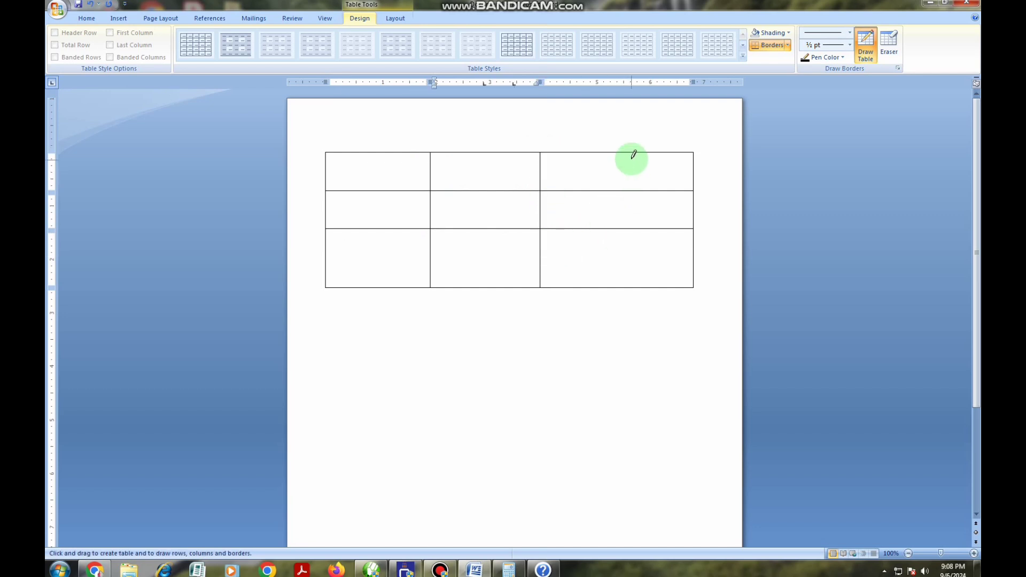
left_click_drag(609, 158, 618, 258)
mouse_move(542, 171)
left_mouse_down()
mouse_move(652, 167)
mouse_move(644, 194)
left_mouse_up()
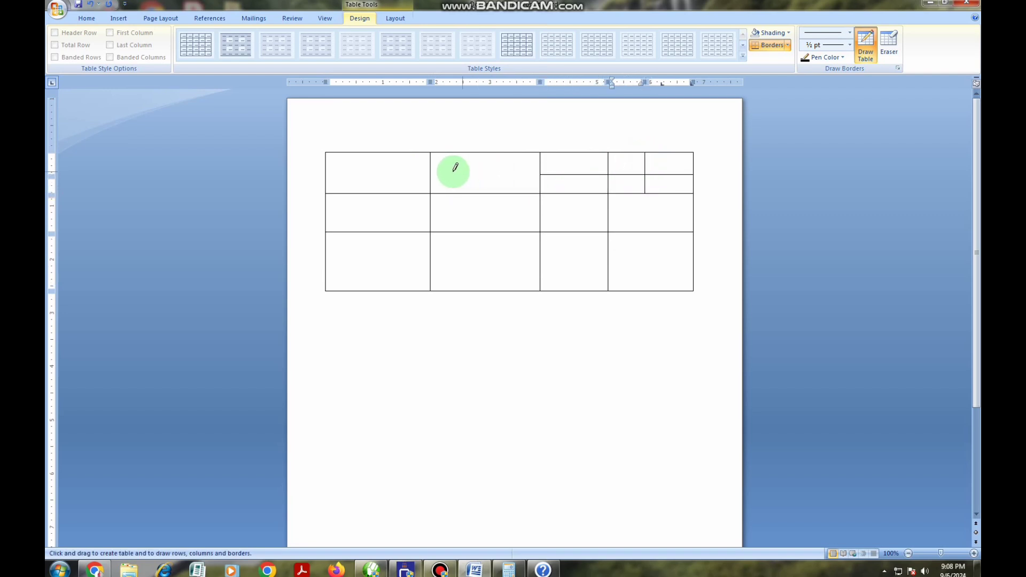
mouse_move(326, 170)
left_mouse_down()
mouse_move(400, 169)
mouse_move(383, 183)
left_mouse_up()
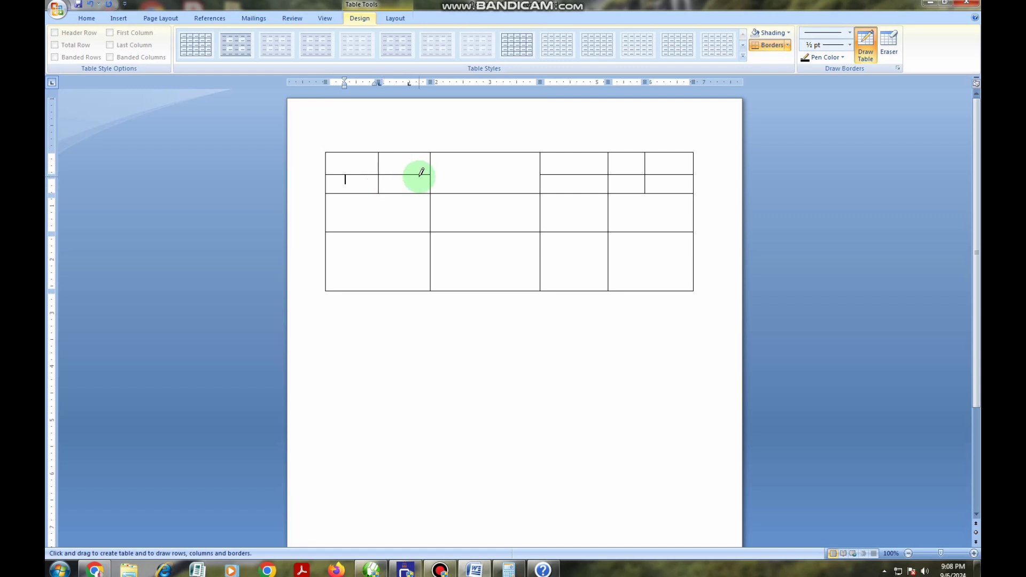
left_click_drag(421, 172, 428, 173)
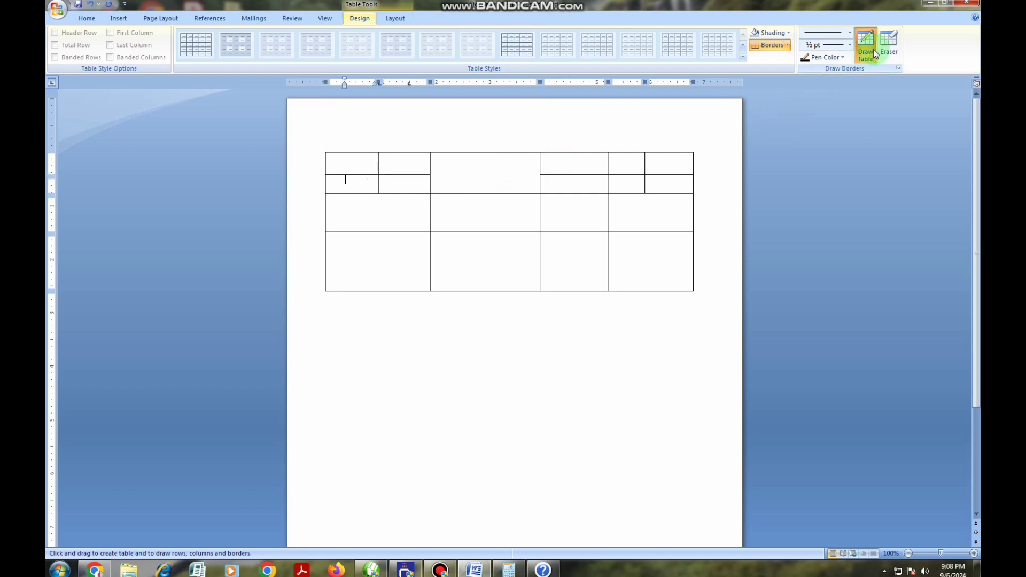
left_click(887, 46)
mouse_move(327, 148)
left_mouse_down()
mouse_move(479, 239)
mouse_move(684, 274)
mouse_move(706, 298)
left_mouse_up()
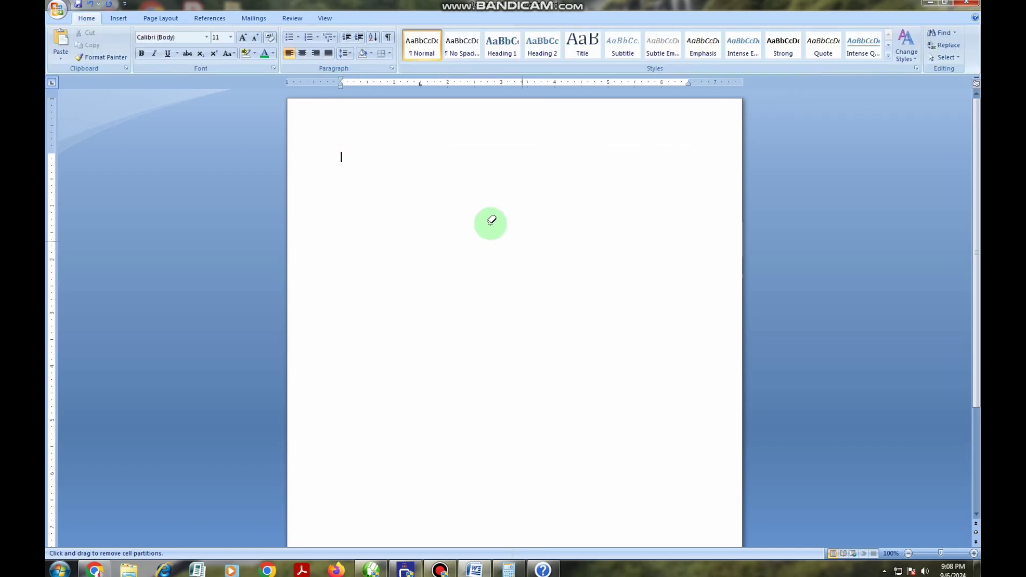
Step: Embed an Excel spreadsheet on the page and select cells A1 to G10
left_click(119, 19)
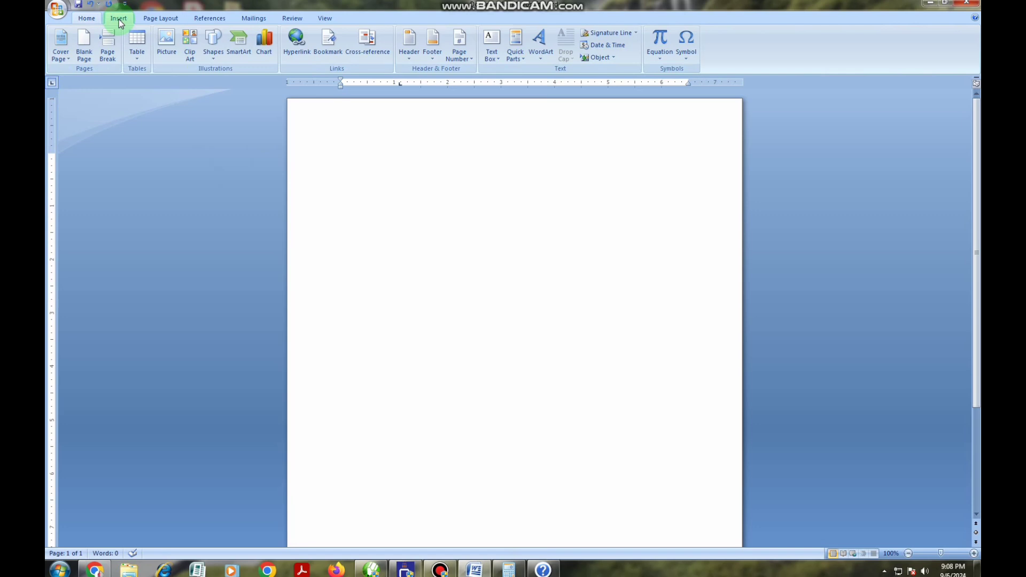
left_click(140, 59)
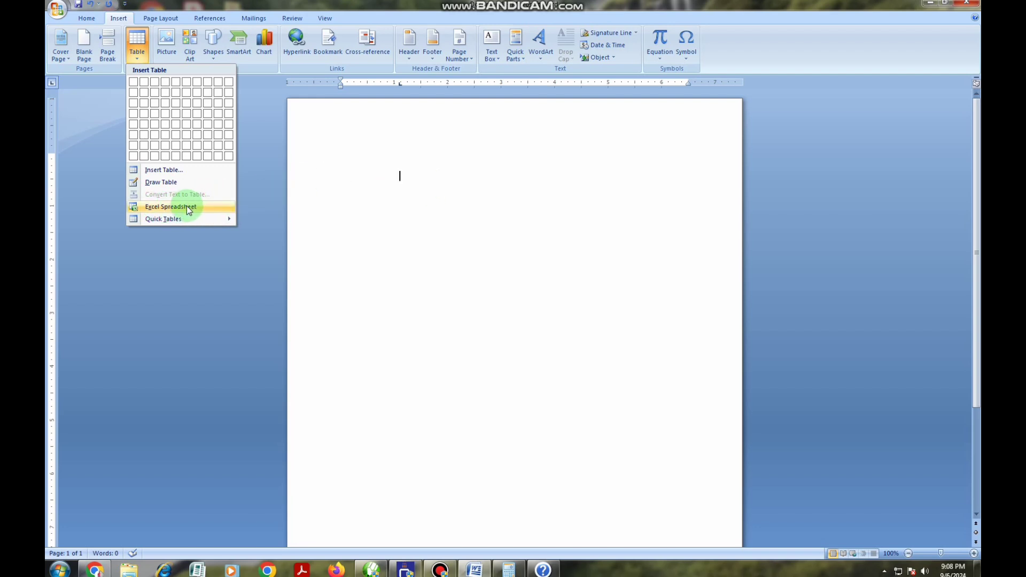
left_click(151, 210)
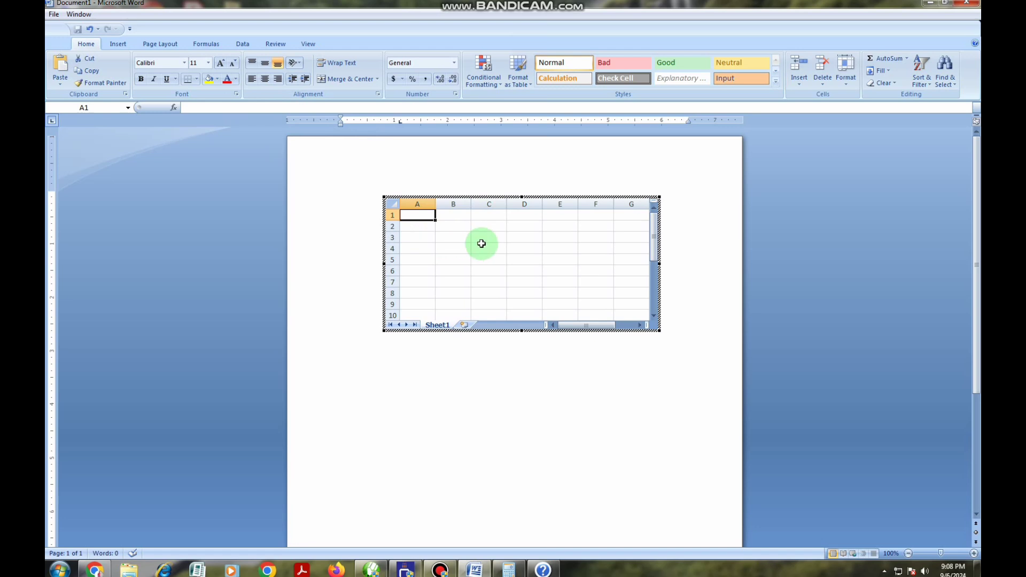
left_click(446, 223)
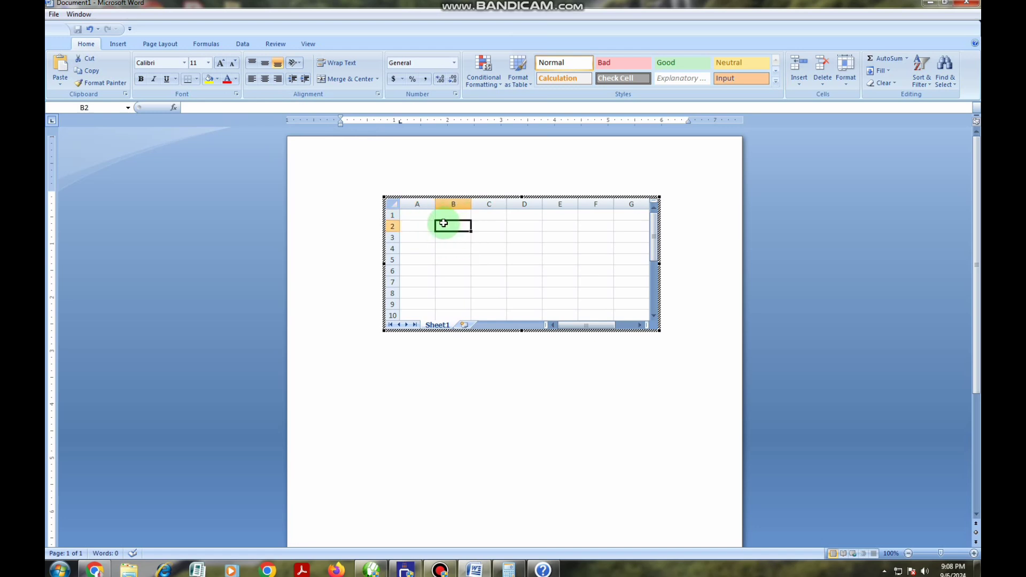
left_click_drag(426, 217, 624, 312)
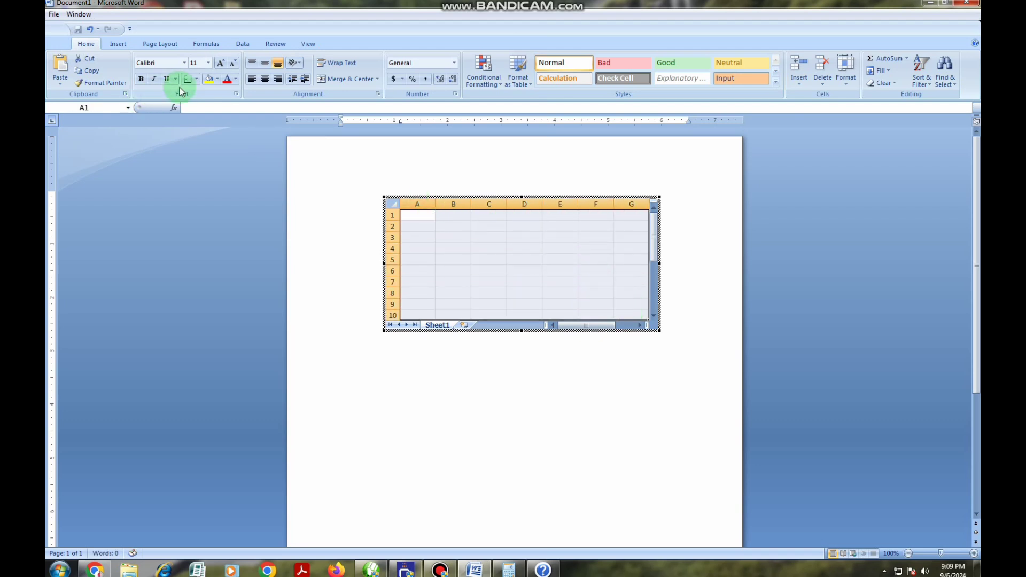
Step: Apply All Borders to the selected worksheet cells
left_click(197, 80)
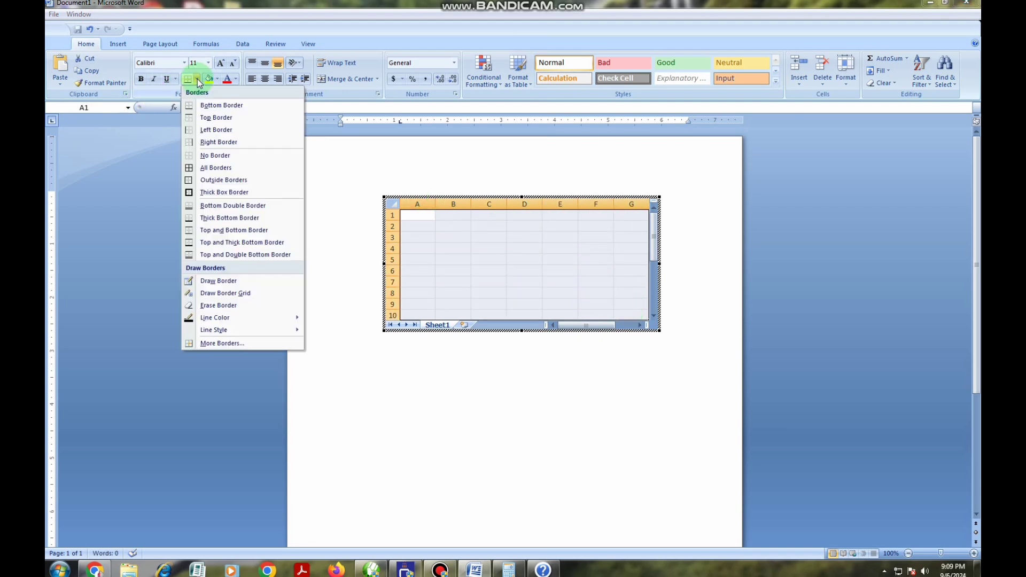
left_click(204, 168)
left_click(454, 214)
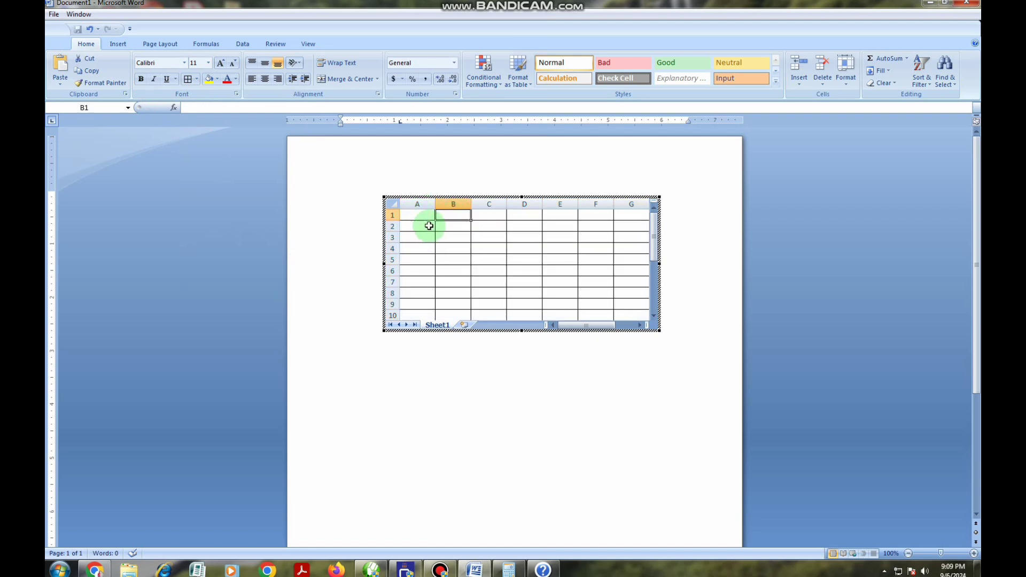
Step: Type the headers 'names' in A1 and 'subjects' in B1
left_click(414, 215)
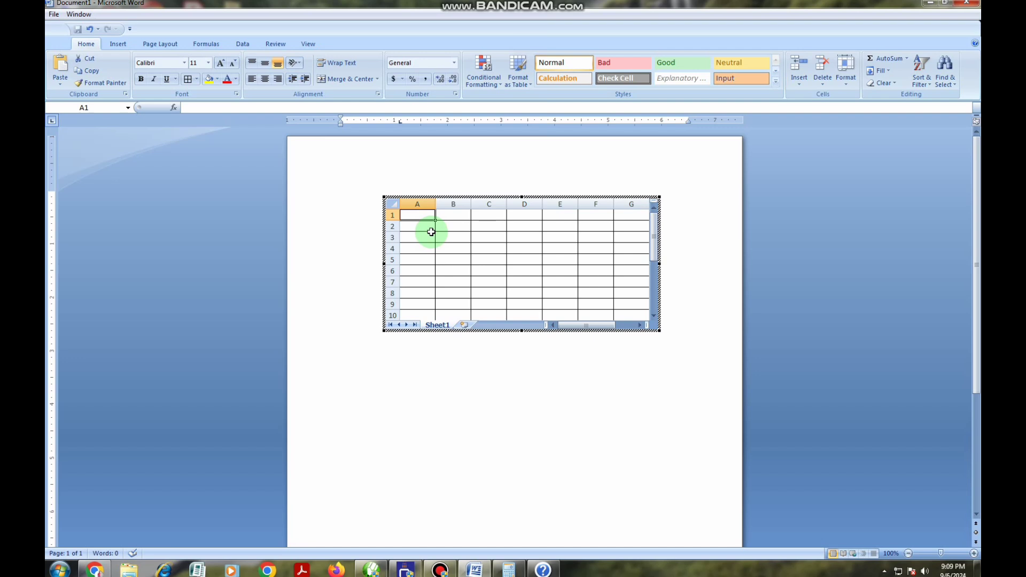
type("names")
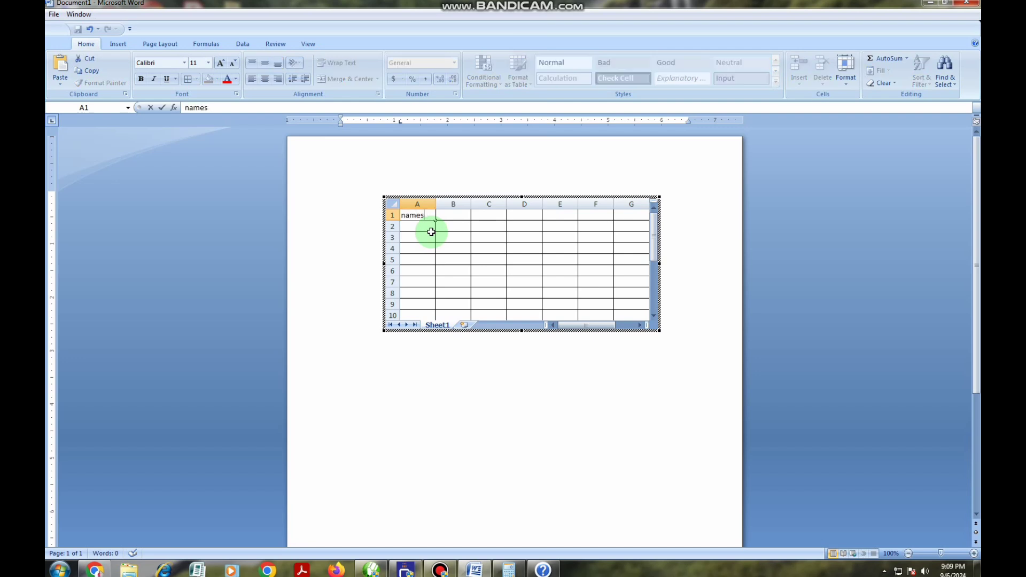
key("Tab")
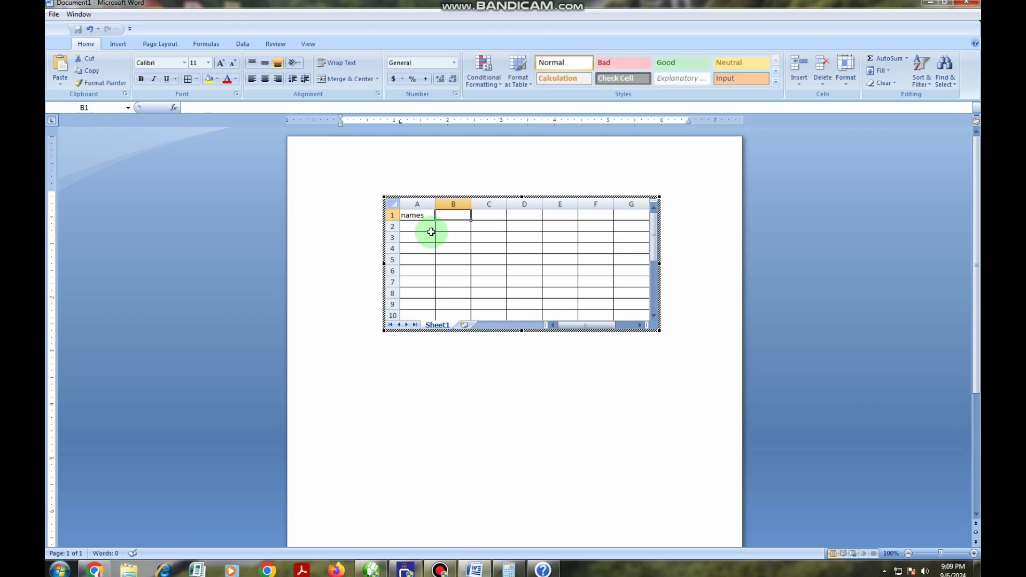
type("subjec")
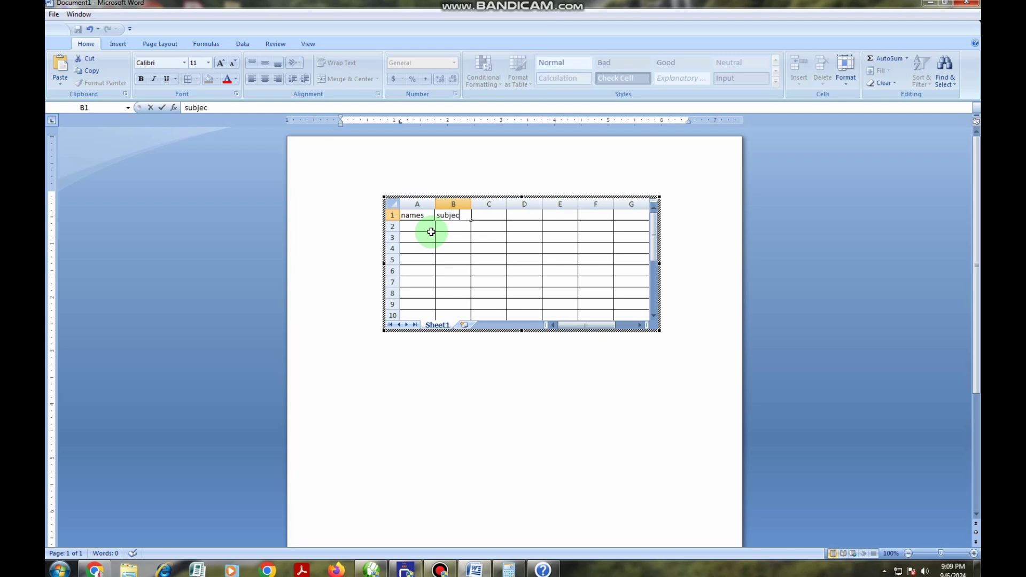
type("ts")
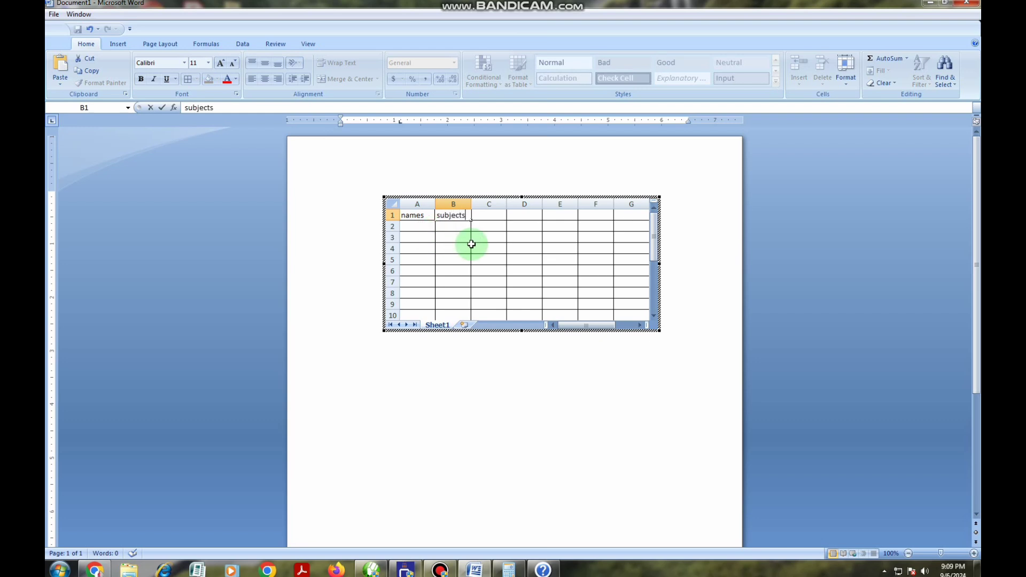
left_click(485, 236)
Step: Widen columns A and B, leave the worksheet, then undo to remove it
left_click_drag(471, 206, 495, 205)
left_click_drag(432, 202, 443, 203)
left_click(532, 225)
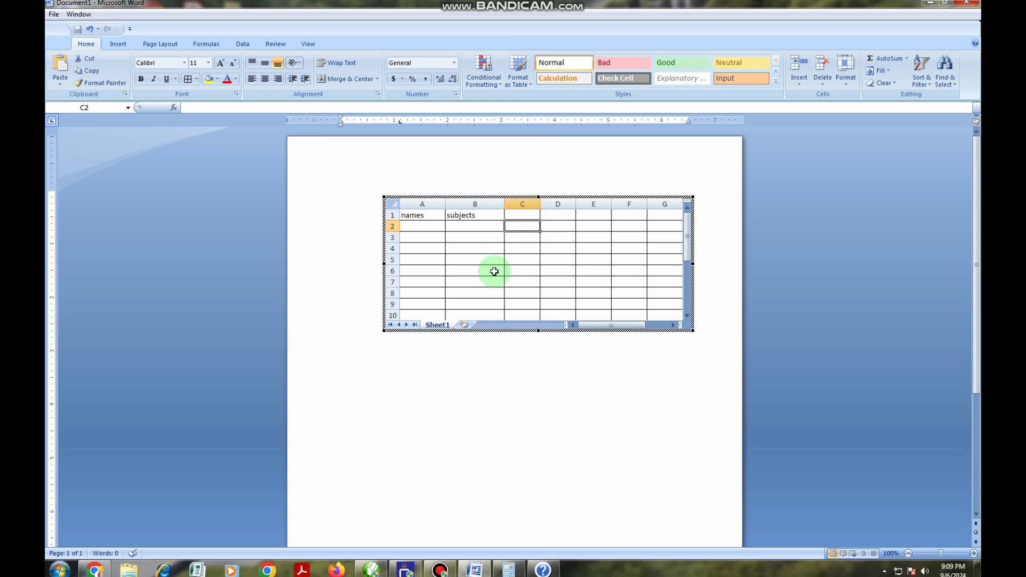
left_click(468, 386)
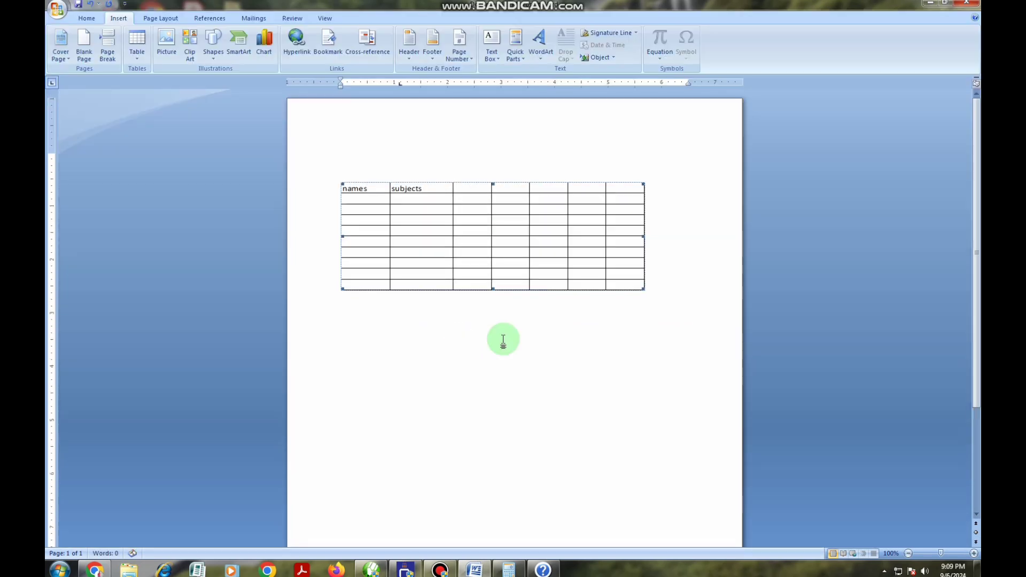
left_click(475, 348)
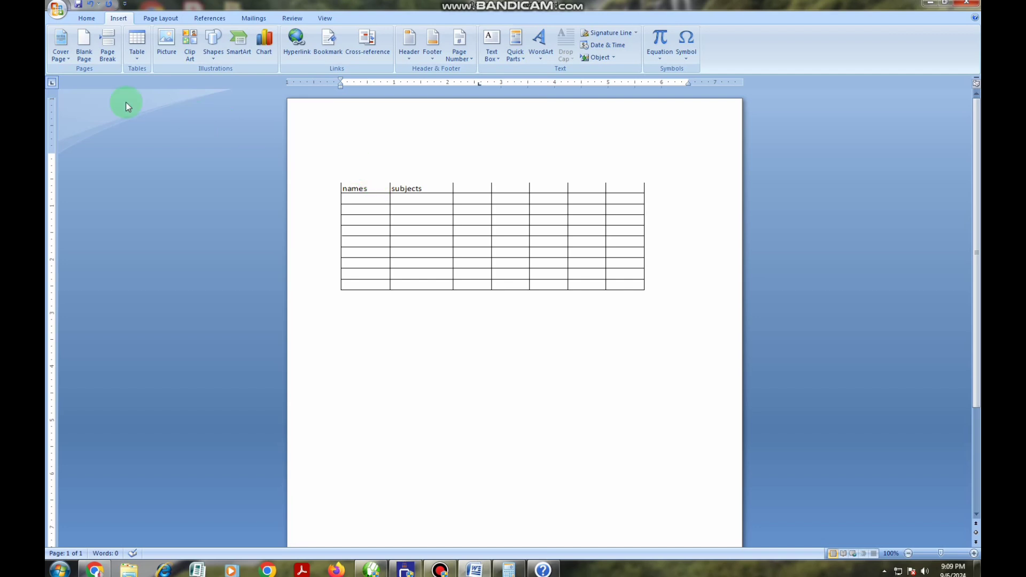
left_click(450, 198)
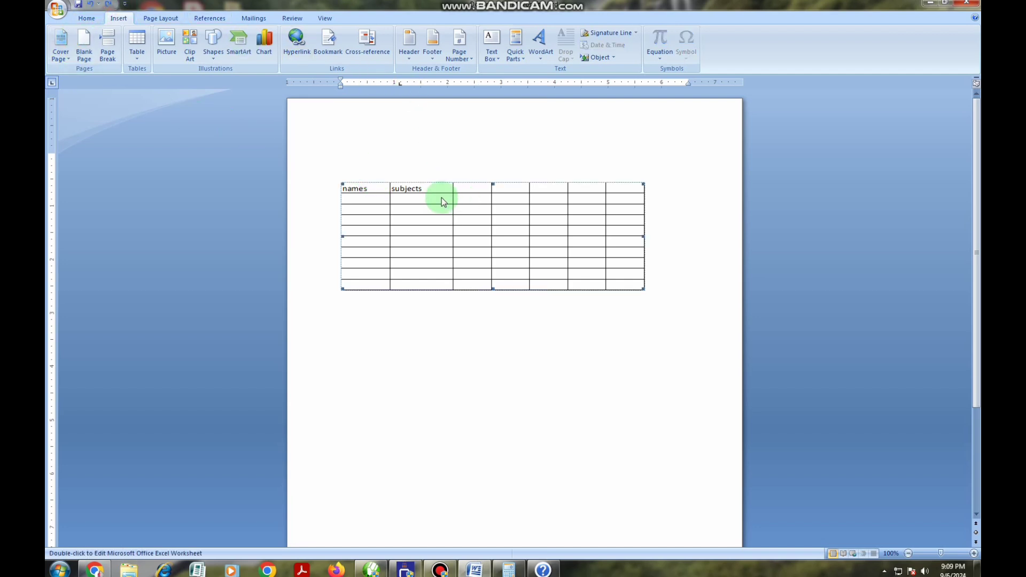
left_click(92, 4)
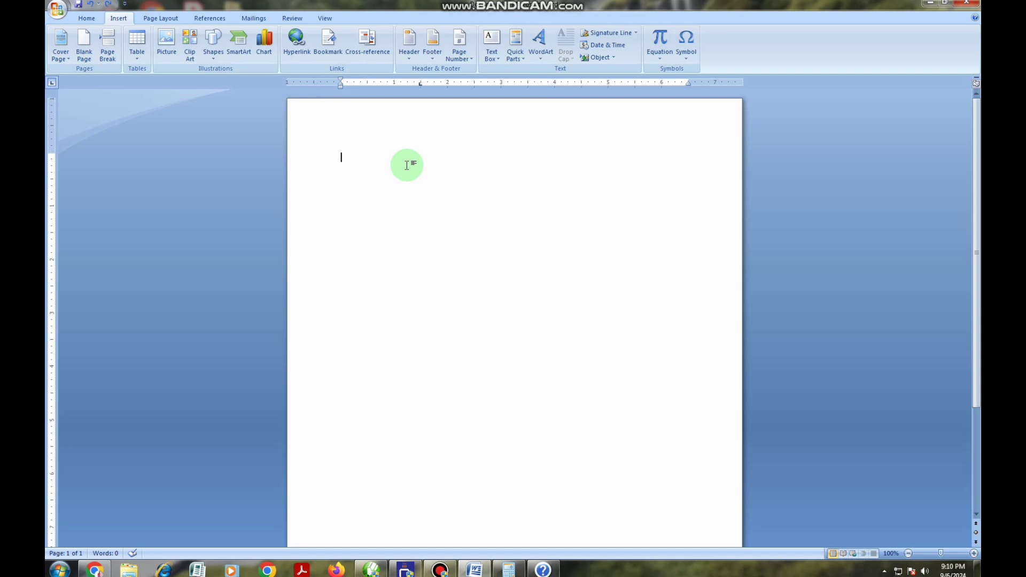
Step: Insert the Calendar 2 quick table from Table > Quick Tables
left_click(135, 59)
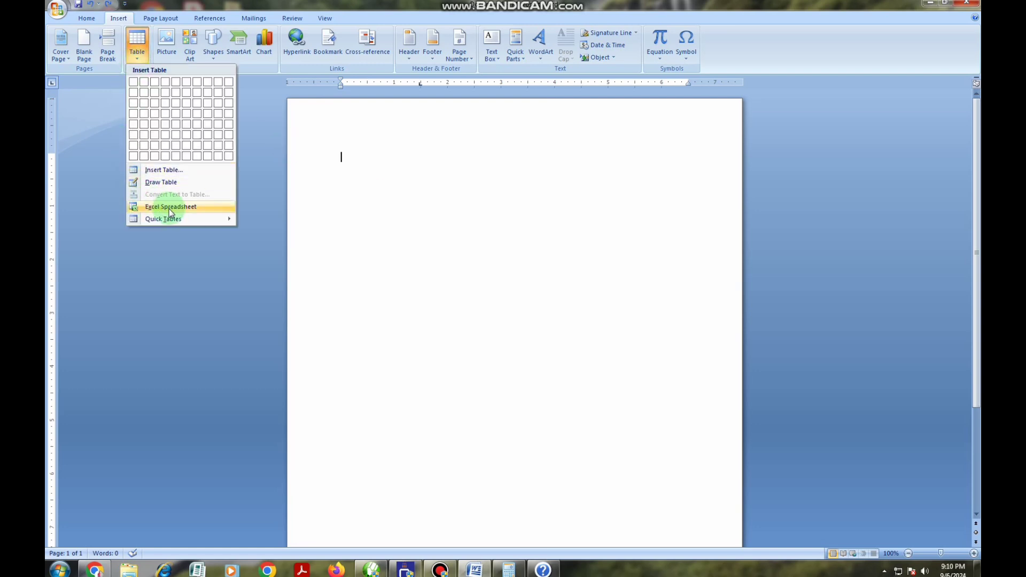
mouse_move(177, 223)
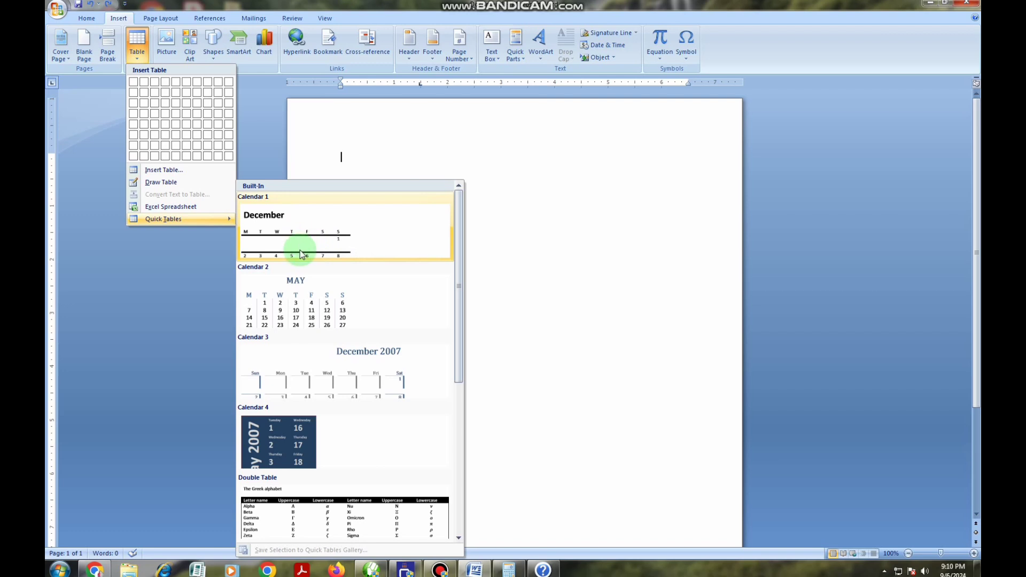
left_click(303, 277)
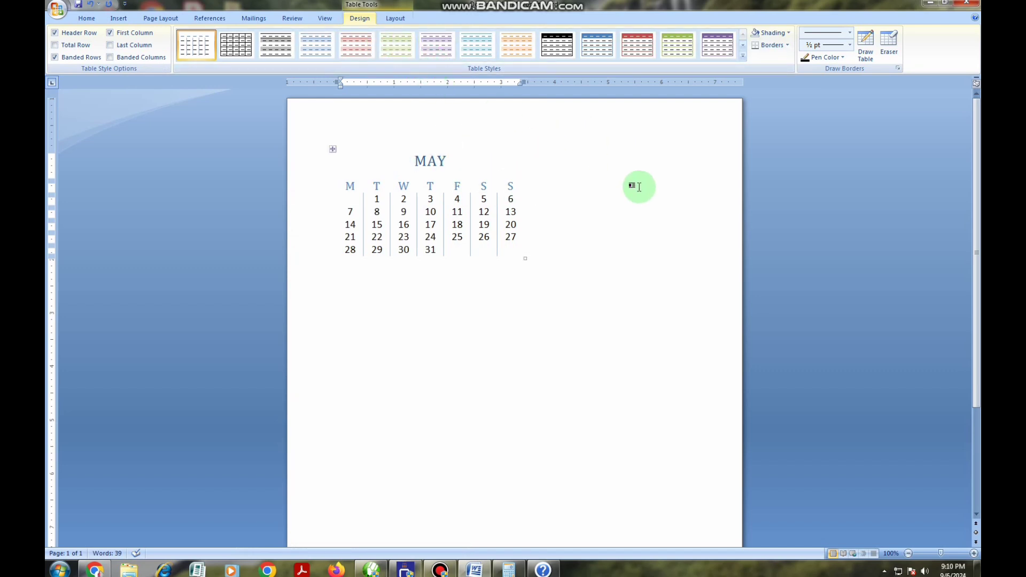
Step: AutoFit the MAY calendar to the window so it spans the page width
left_click(395, 19)
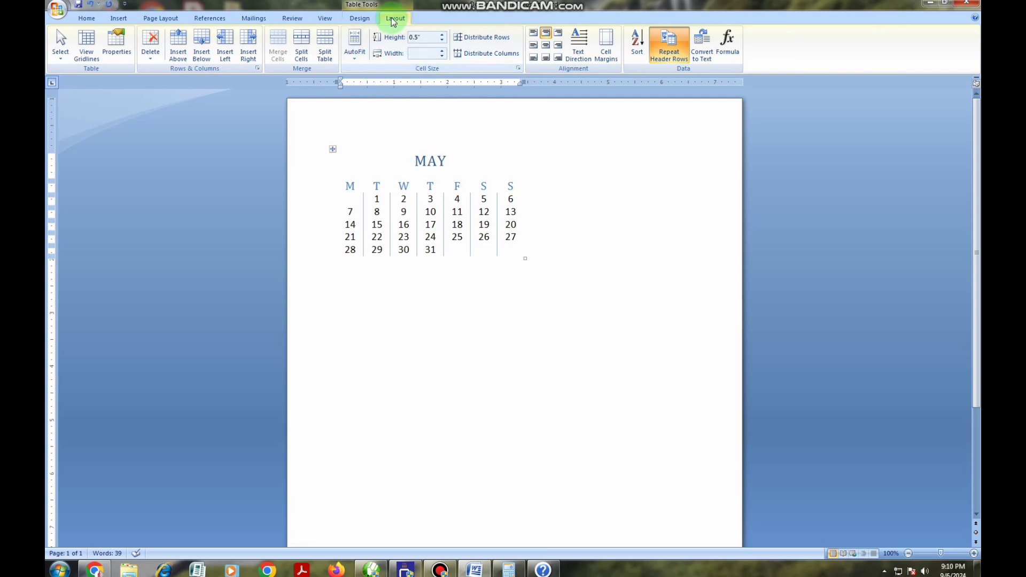
left_click(356, 62)
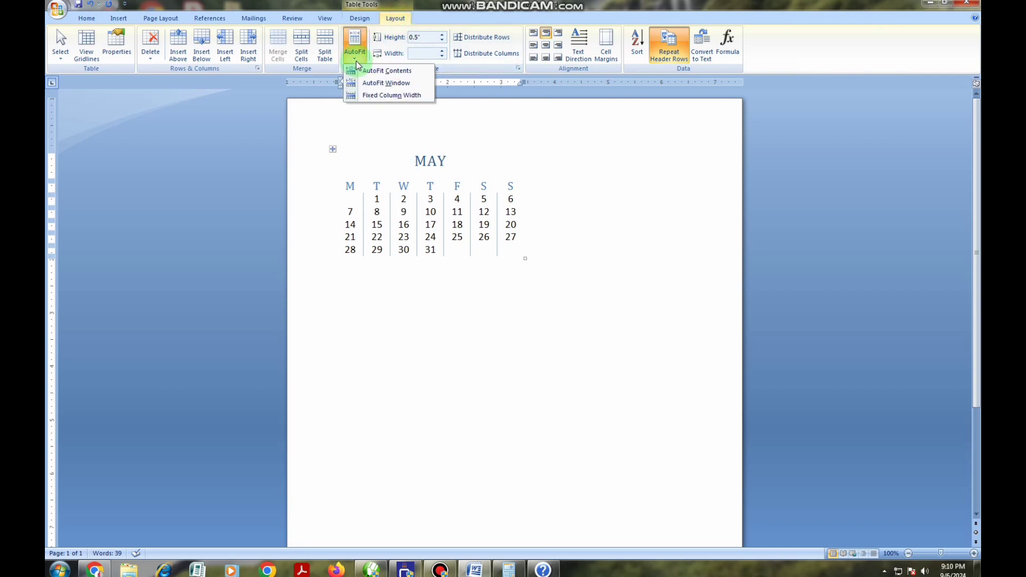
left_click(374, 83)
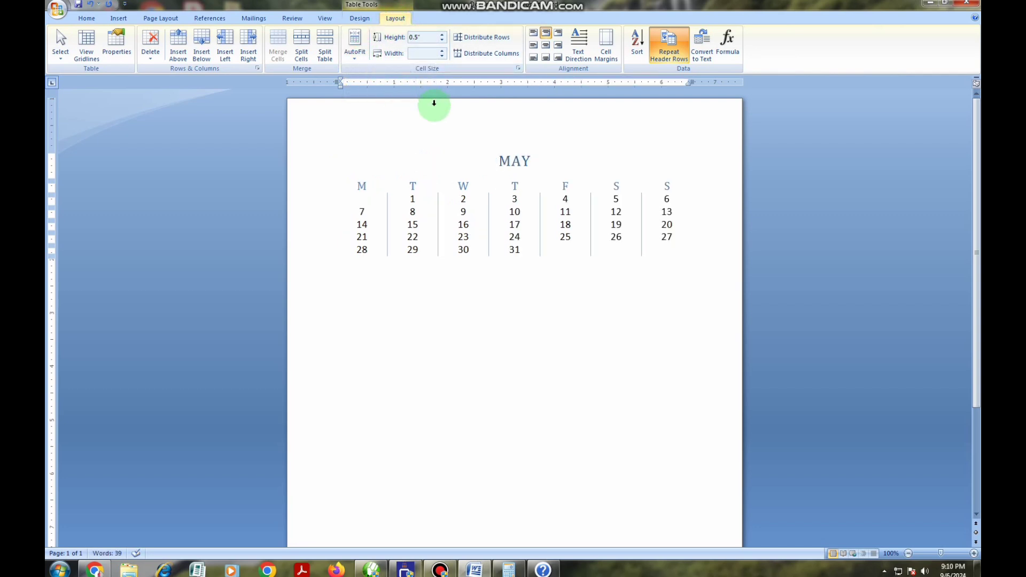
left_click(355, 57)
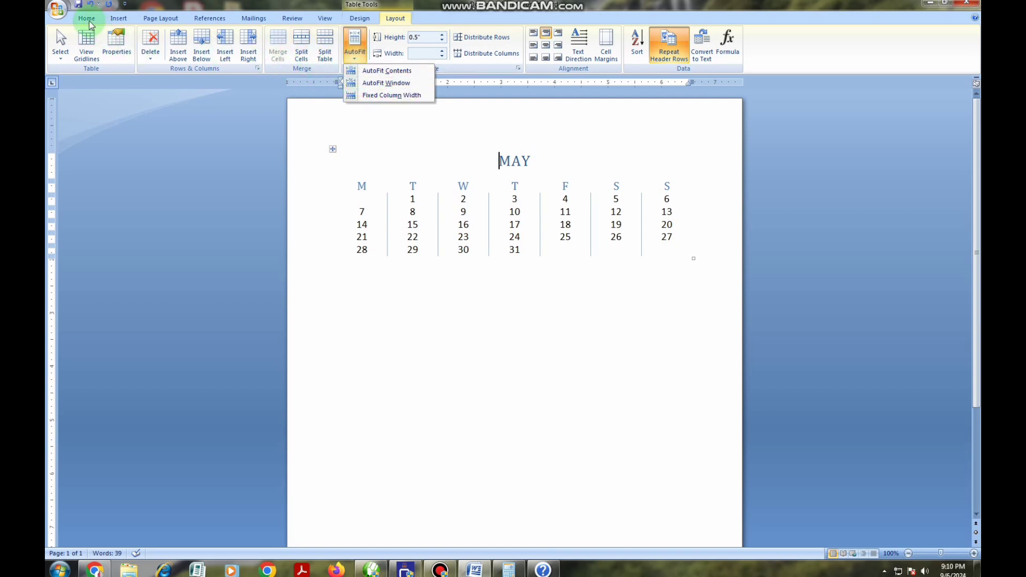
Step: Try right and centre alignment on the MAY title, then left-align it
left_click(89, 20)
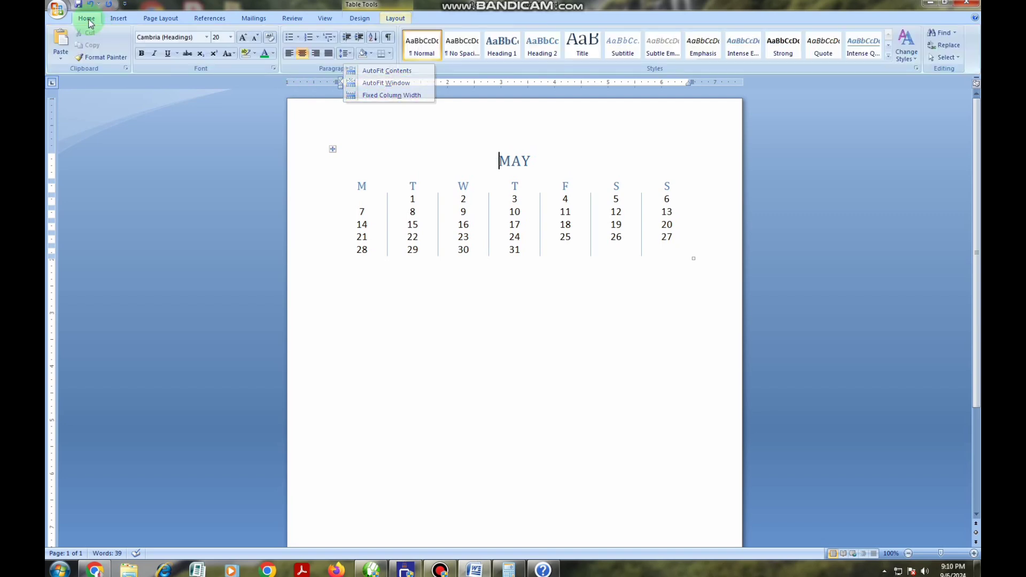
left_click(316, 53)
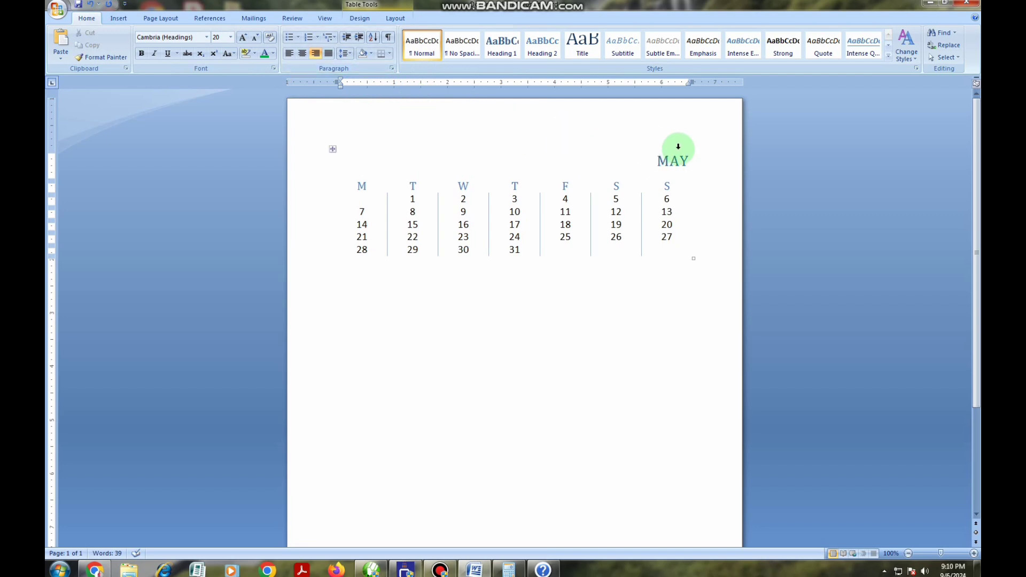
left_click(302, 54)
left_click(288, 54)
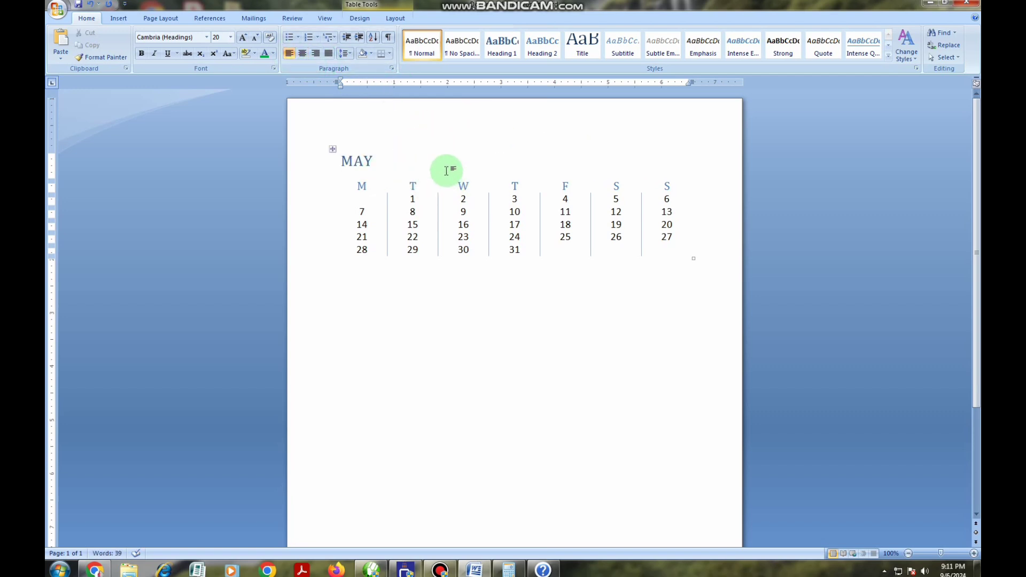
Step: Apply and undo the purple table style, then erase the calendar's weekday cell borders
left_click(358, 18)
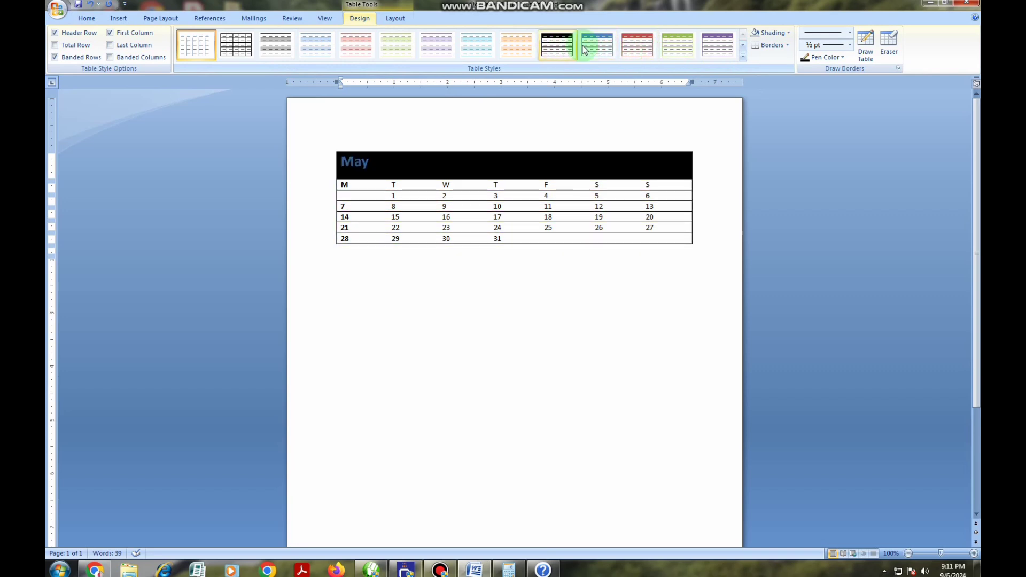
left_click(706, 49)
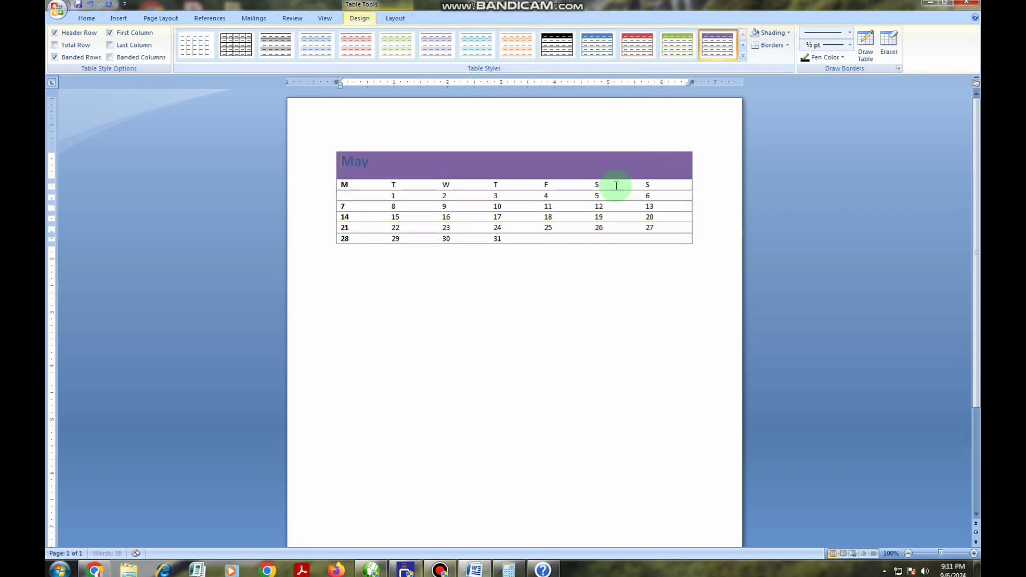
left_click(508, 279)
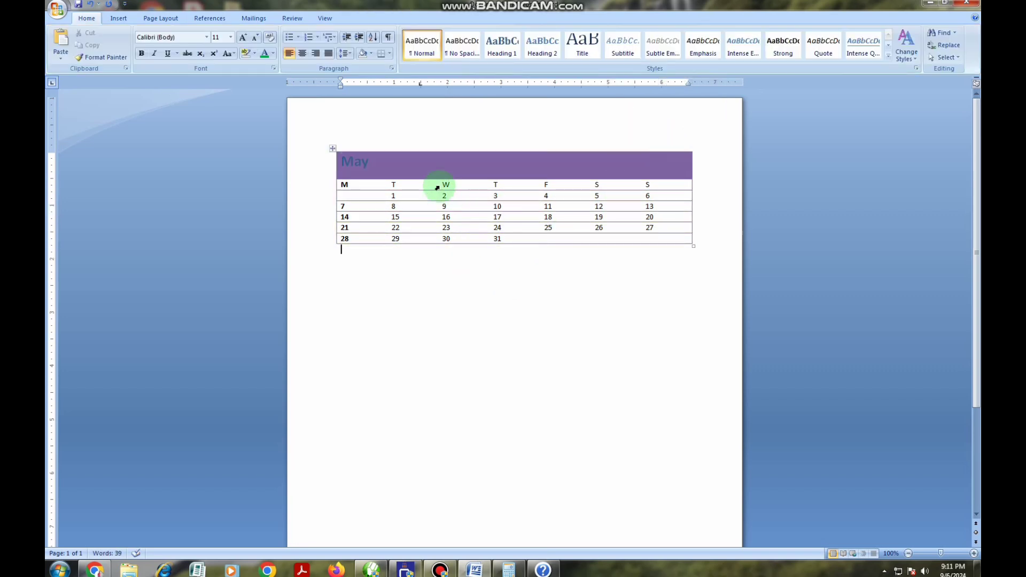
left_click(92, 6)
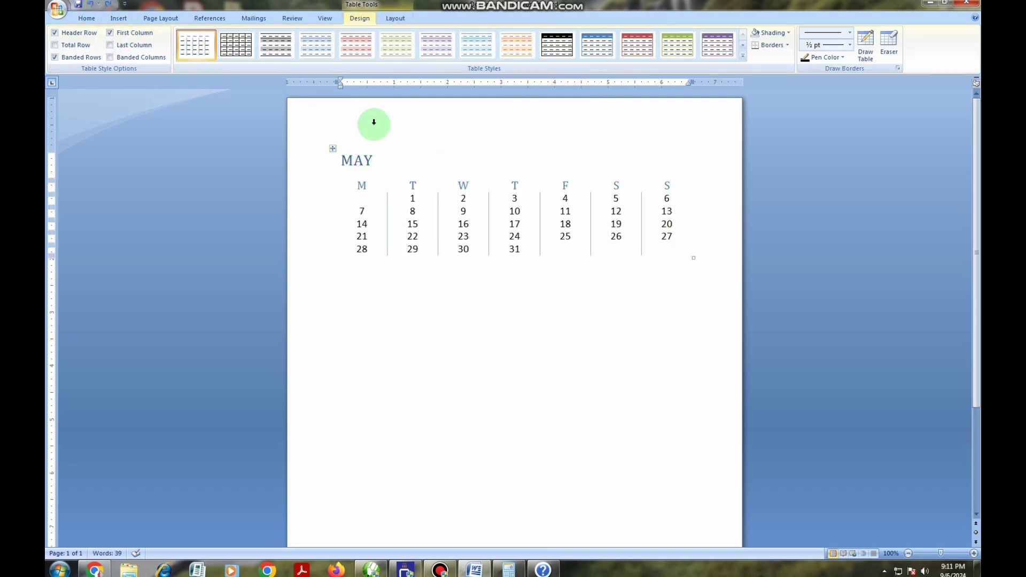
left_click(885, 50)
mouse_move(344, 138)
left_mouse_down()
mouse_move(658, 283)
mouse_move(644, 270)
left_mouse_up()
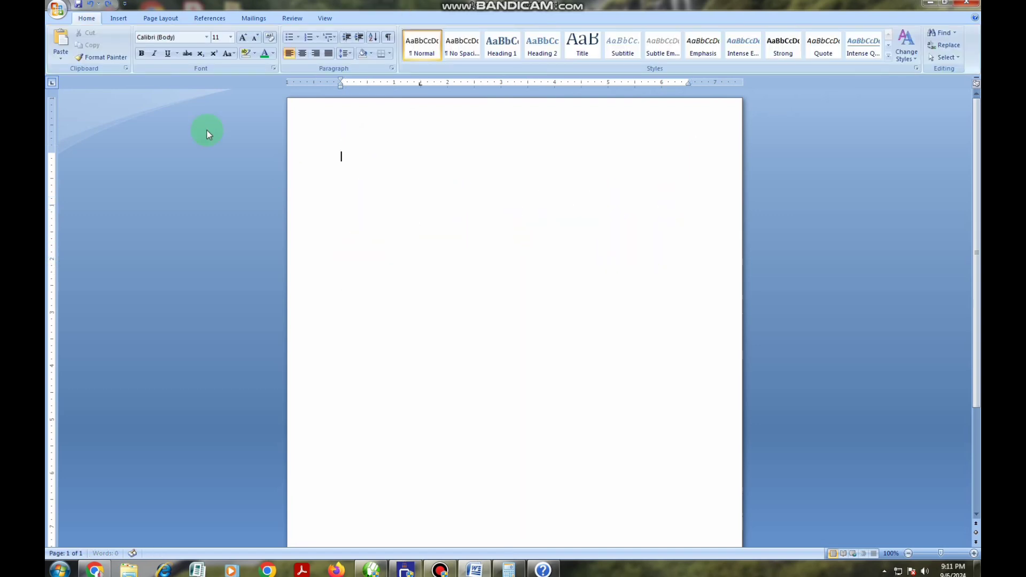
left_click(110, 21)
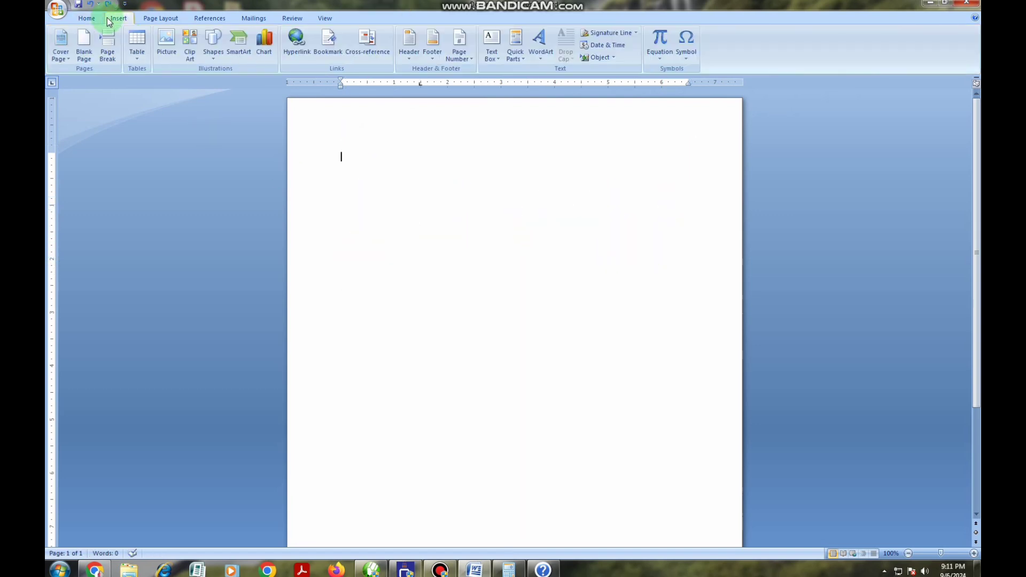
left_click(139, 53)
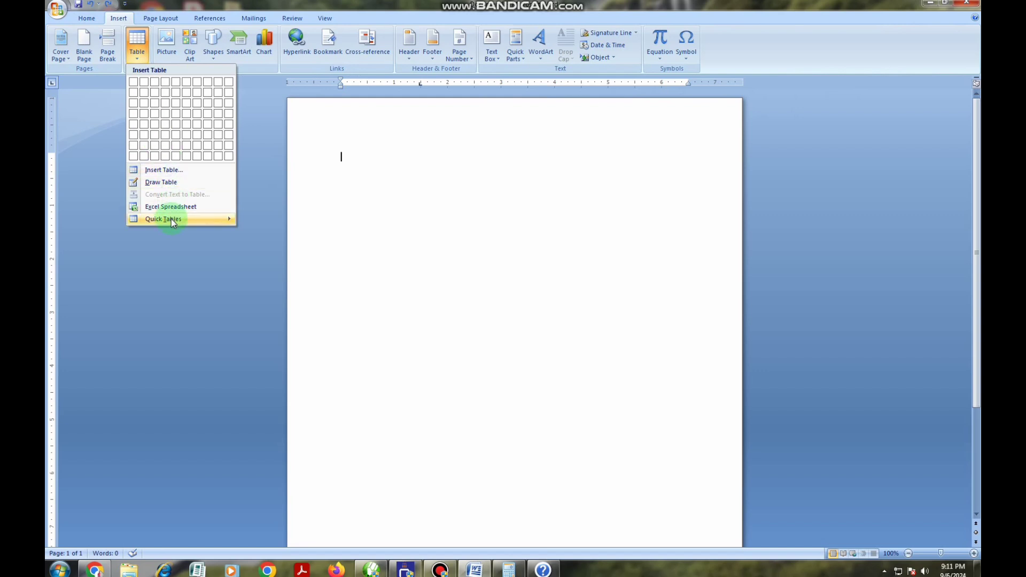
mouse_move(183, 221)
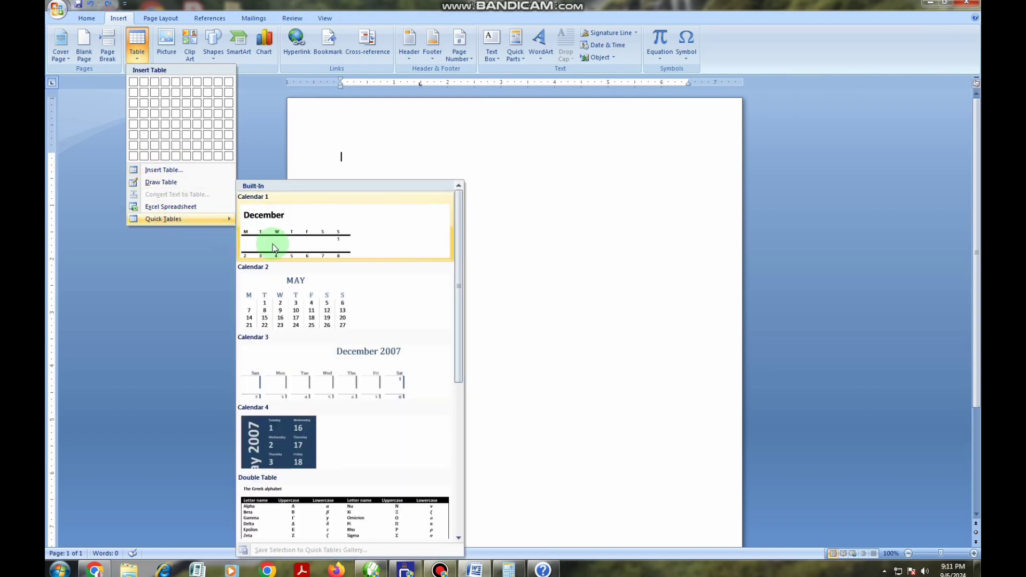
left_click(373, 357)
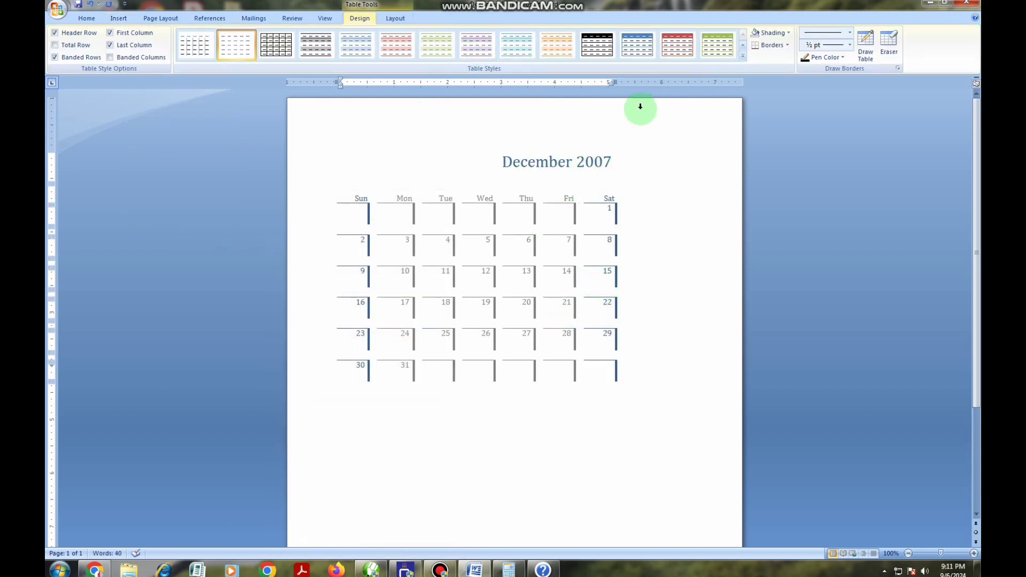
left_click(395, 17)
left_click(355, 52)
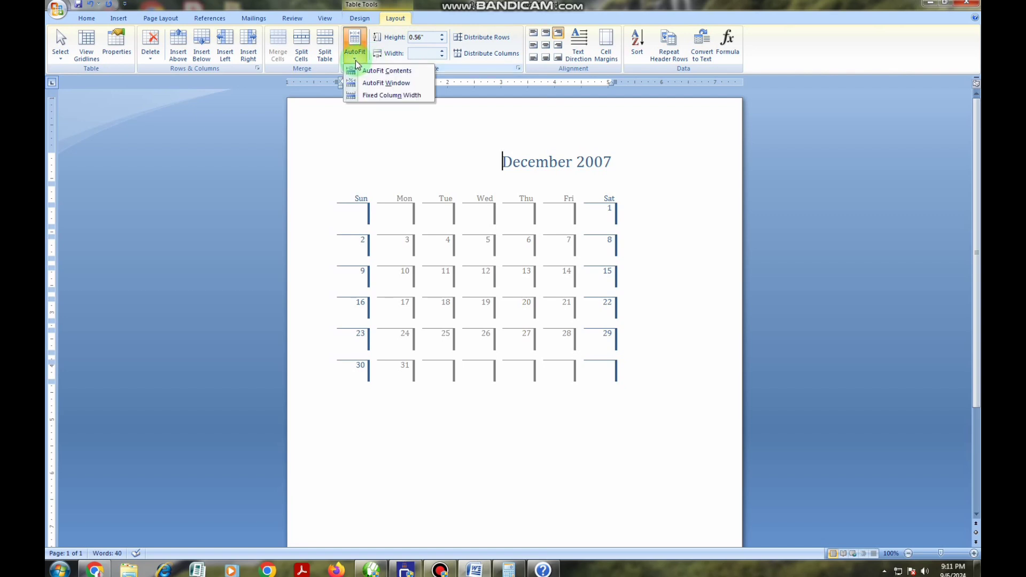
left_click(368, 87)
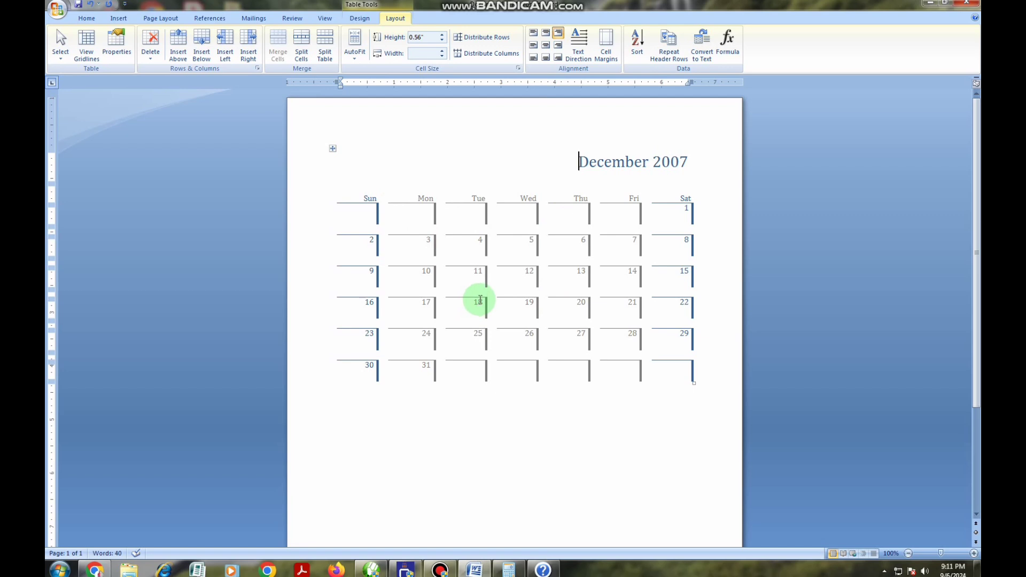
left_click(333, 148)
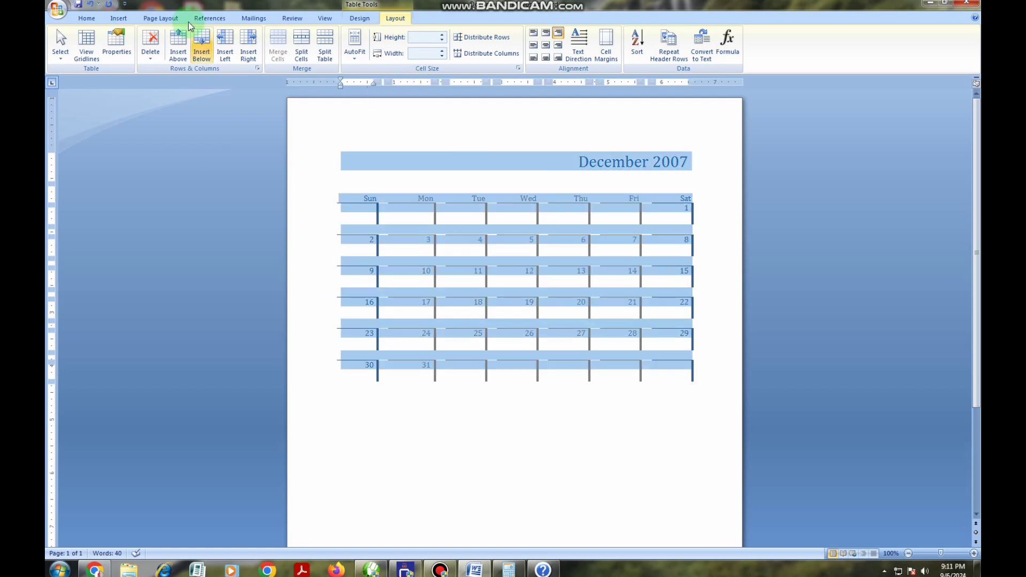
left_click(90, 3)
left_click(90, 4)
left_click(90, 3)
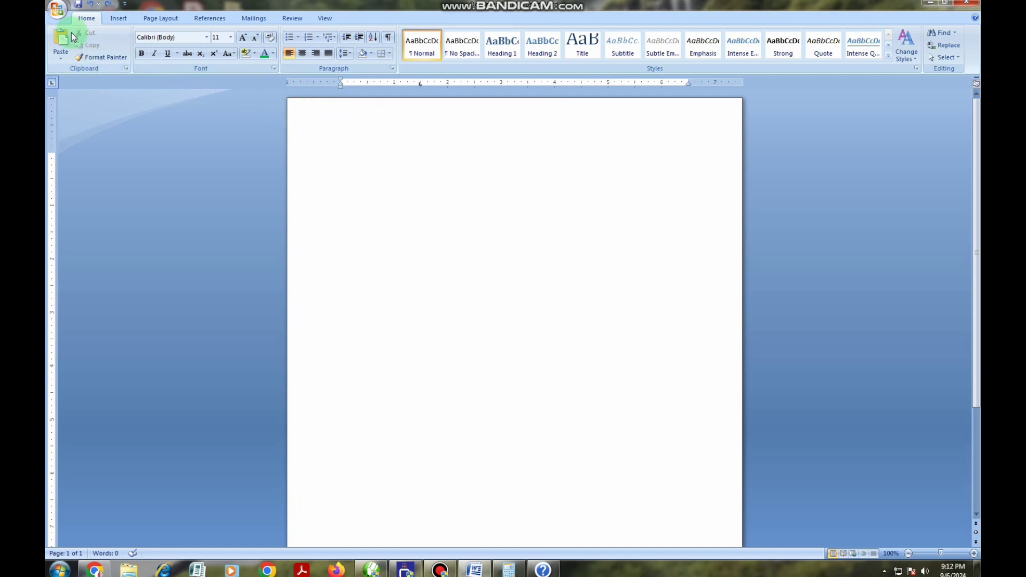
left_click(56, 12)
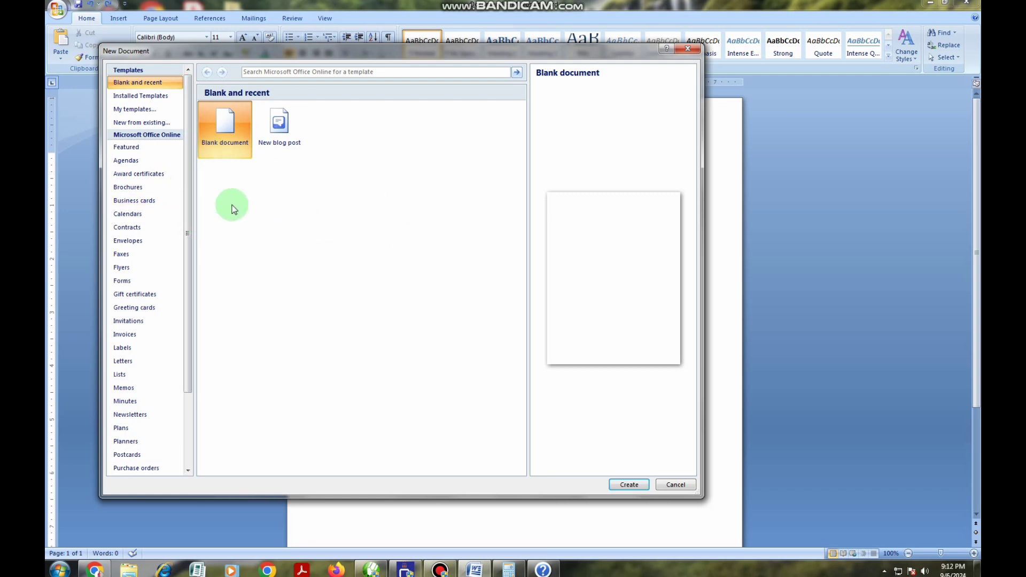
left_click(141, 216)
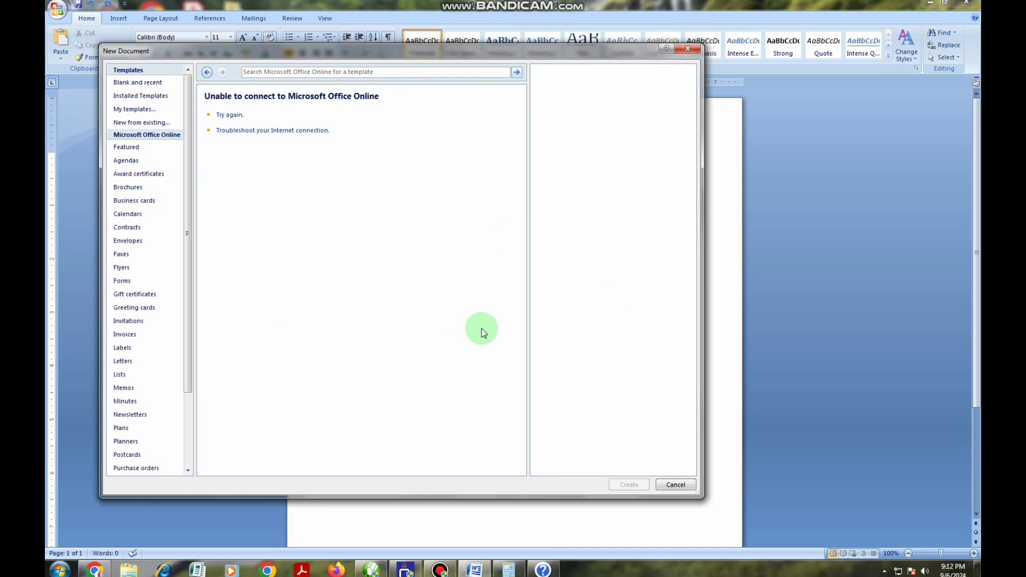
left_click(687, 51)
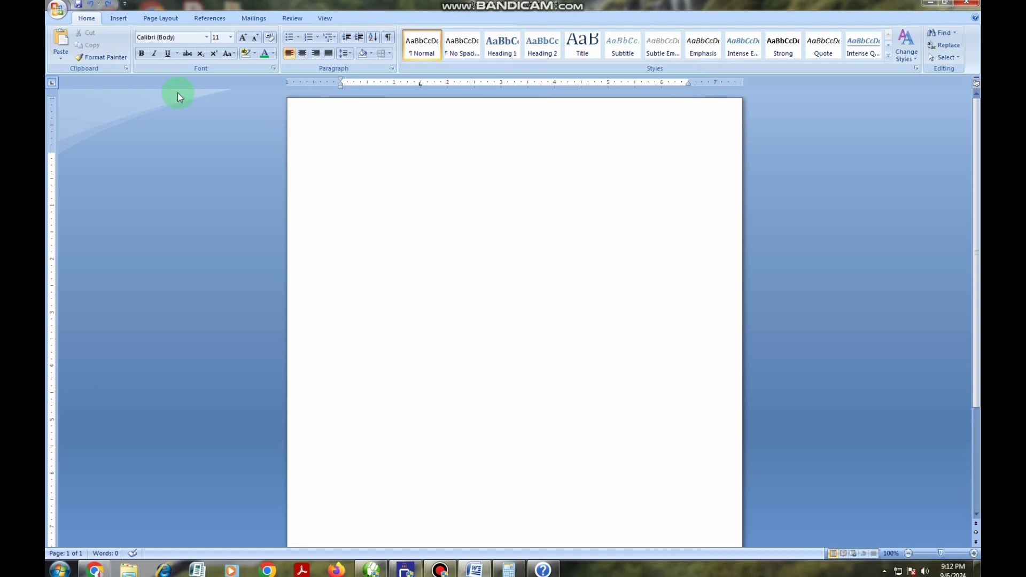
Step: Paste the three-line paragraph and add a centred Plain Number 2 page number at the page bottom
right_click(371, 152)
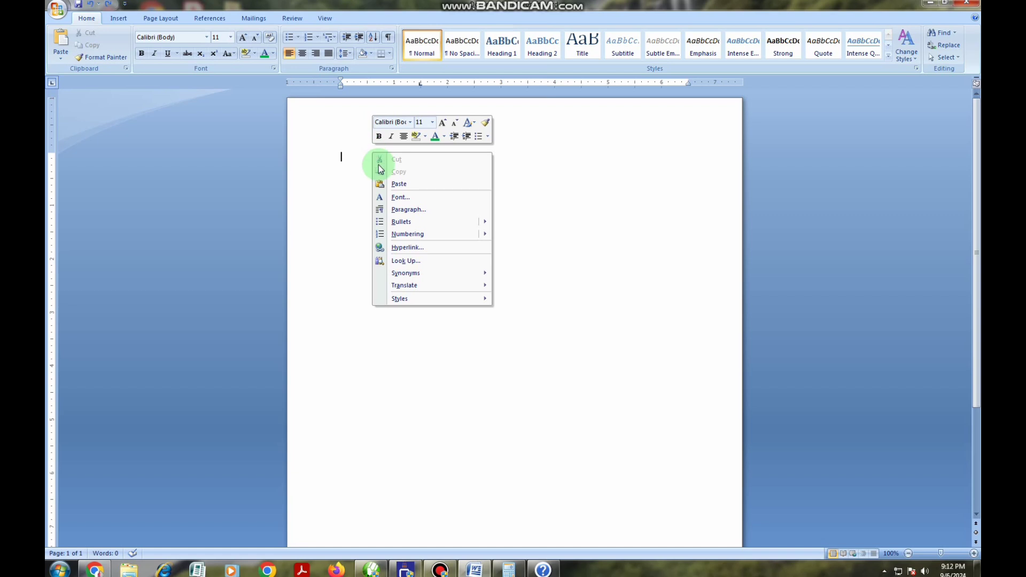
left_click(419, 185)
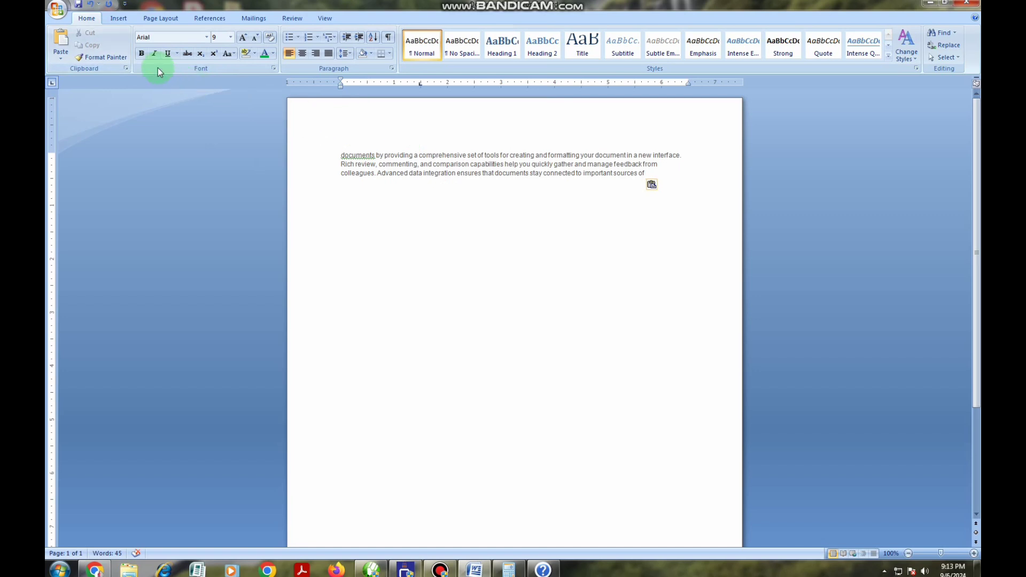
left_click(119, 20)
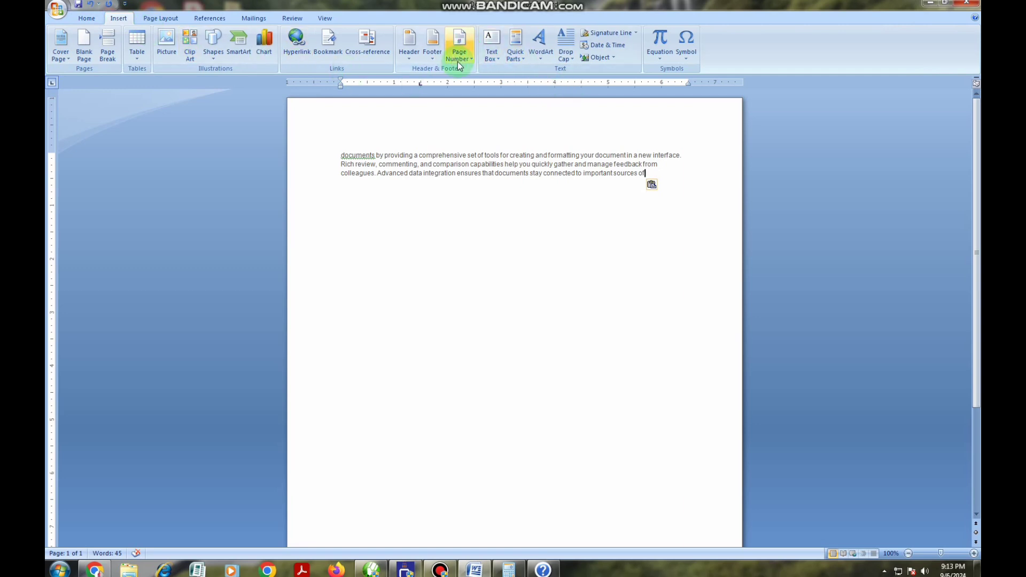
left_click(472, 59)
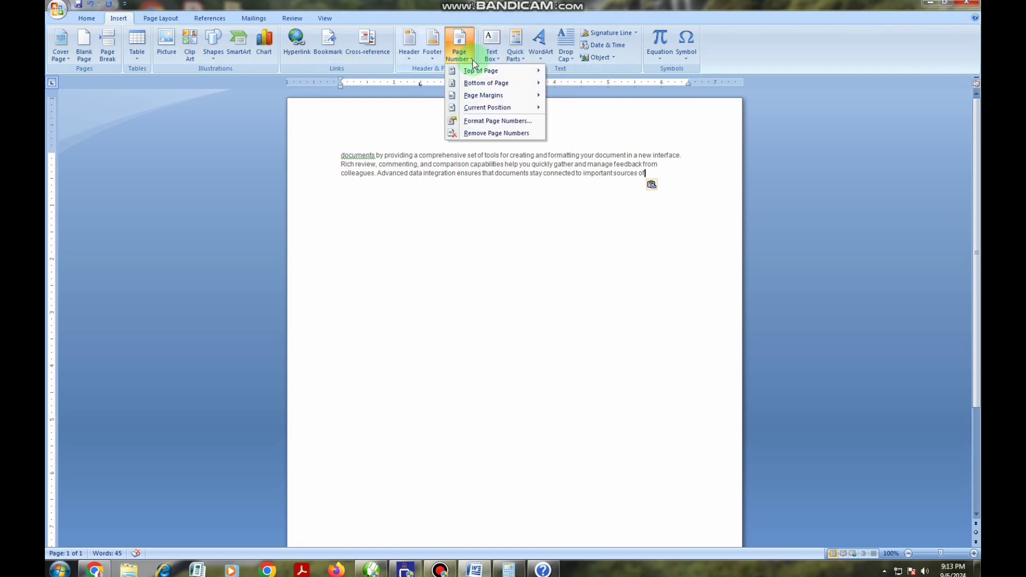
mouse_move(498, 73)
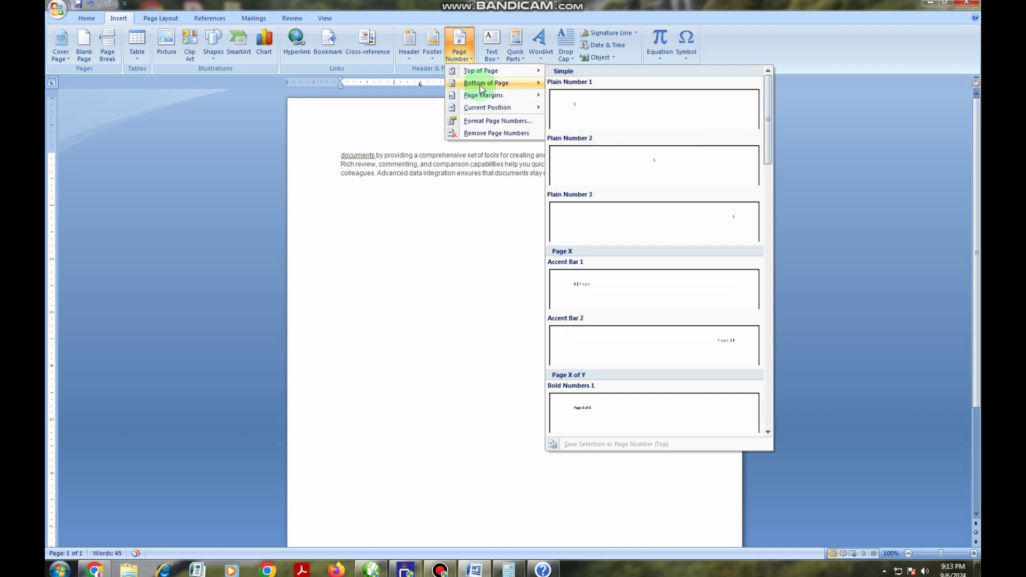
mouse_move(524, 83)
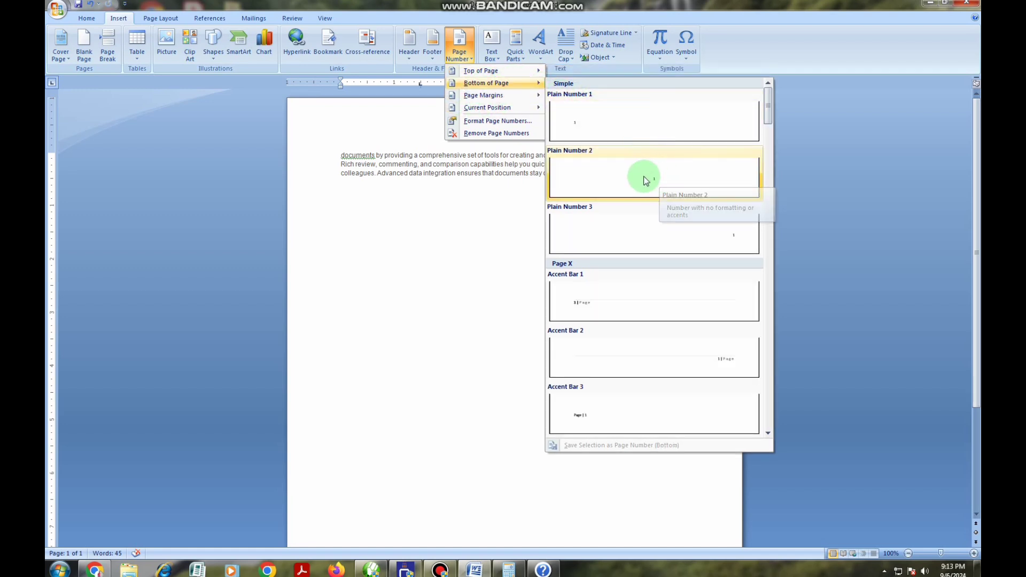
left_click(649, 177)
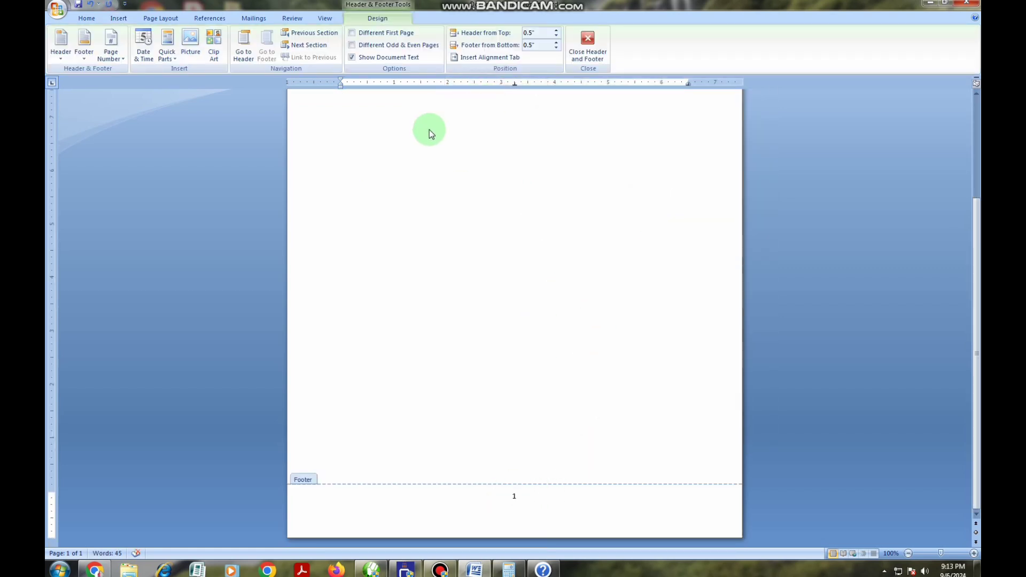
scroll(428, 130, "up", 3)
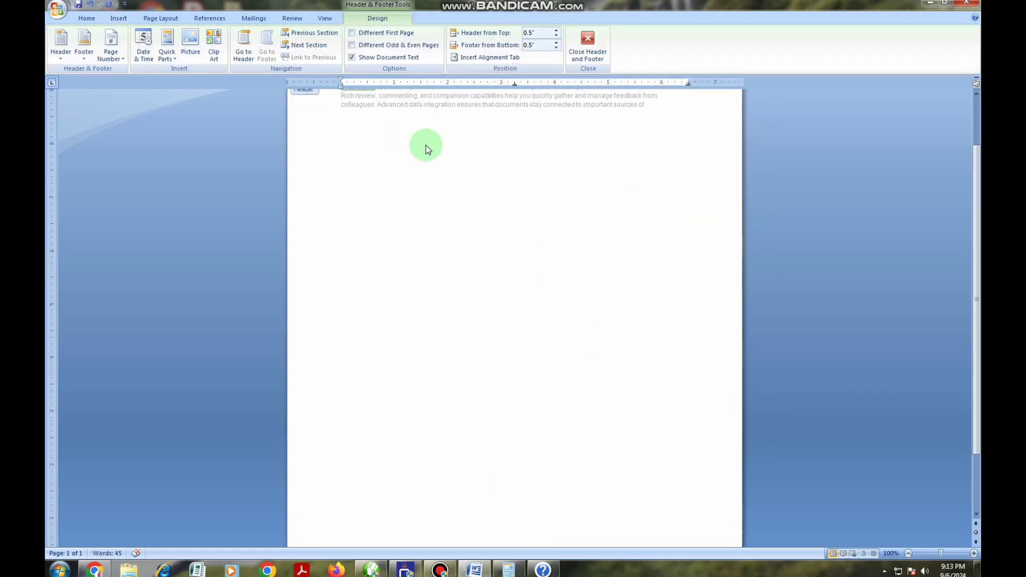
Step: Remove the existing bottom-of-page number from the document
left_click(123, 59)
mouse_move(168, 88)
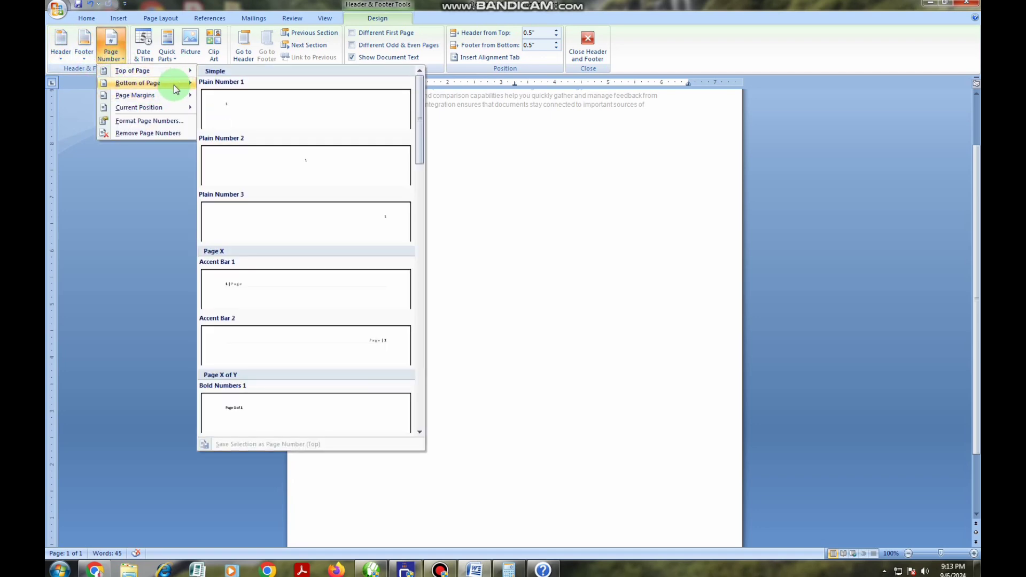
left_click(146, 133)
left_click(441, 181)
Step: Insert a right-aligned Accent Bar 2 'Page | 1' number at the top of the page
left_click(243, 69)
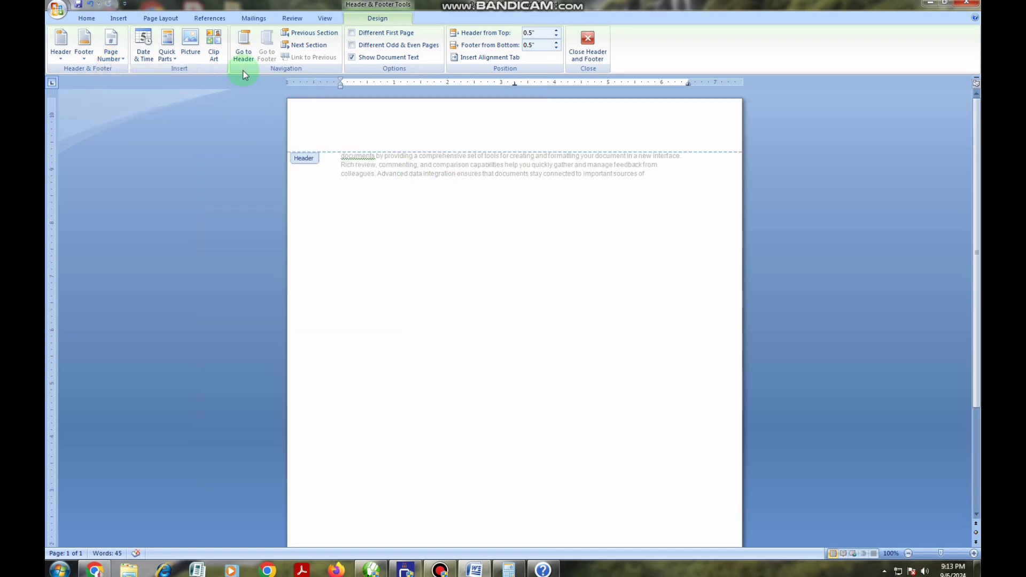
left_click(119, 62)
mouse_move(134, 71)
left_click(310, 134)
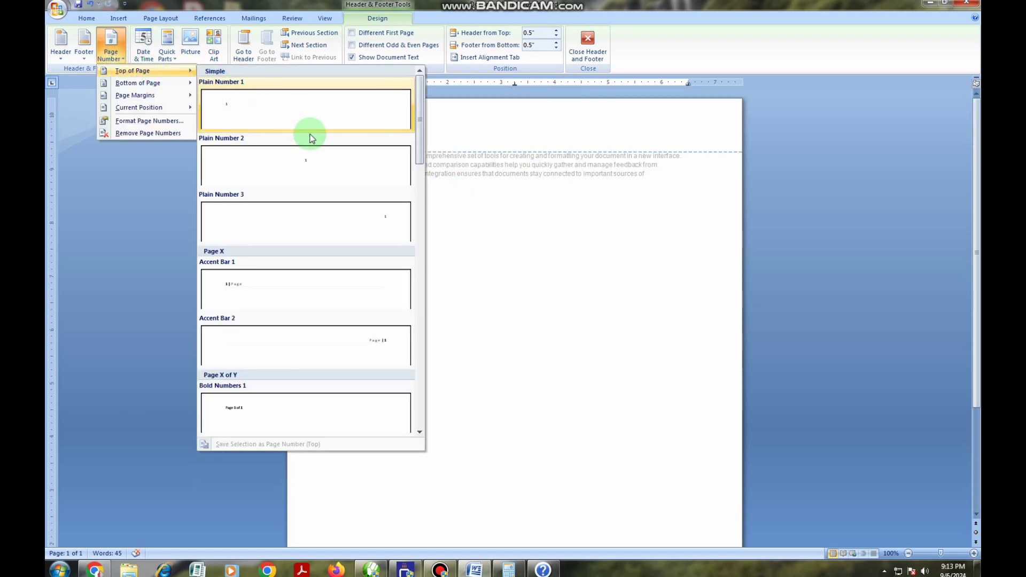
left_click(367, 344)
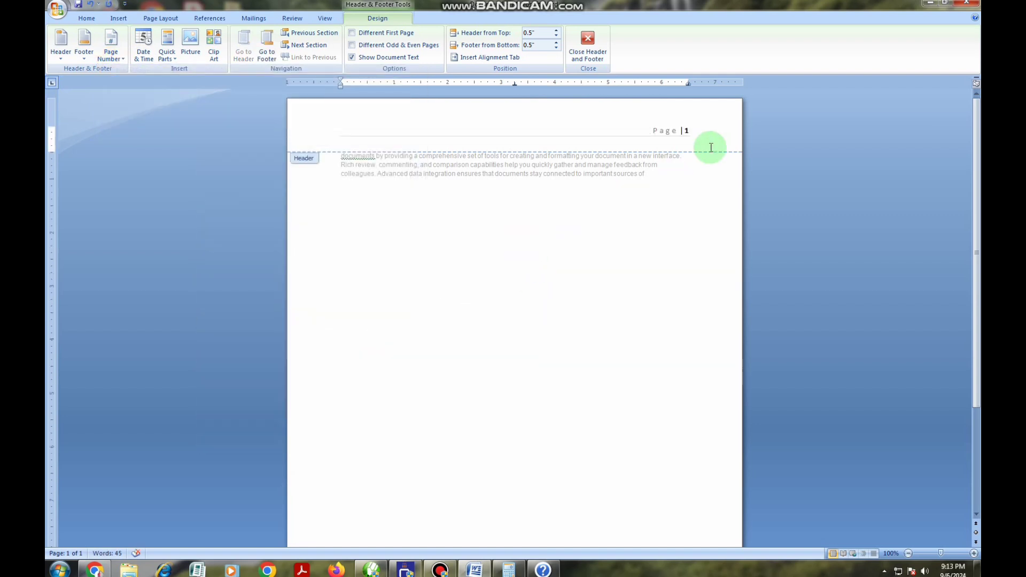